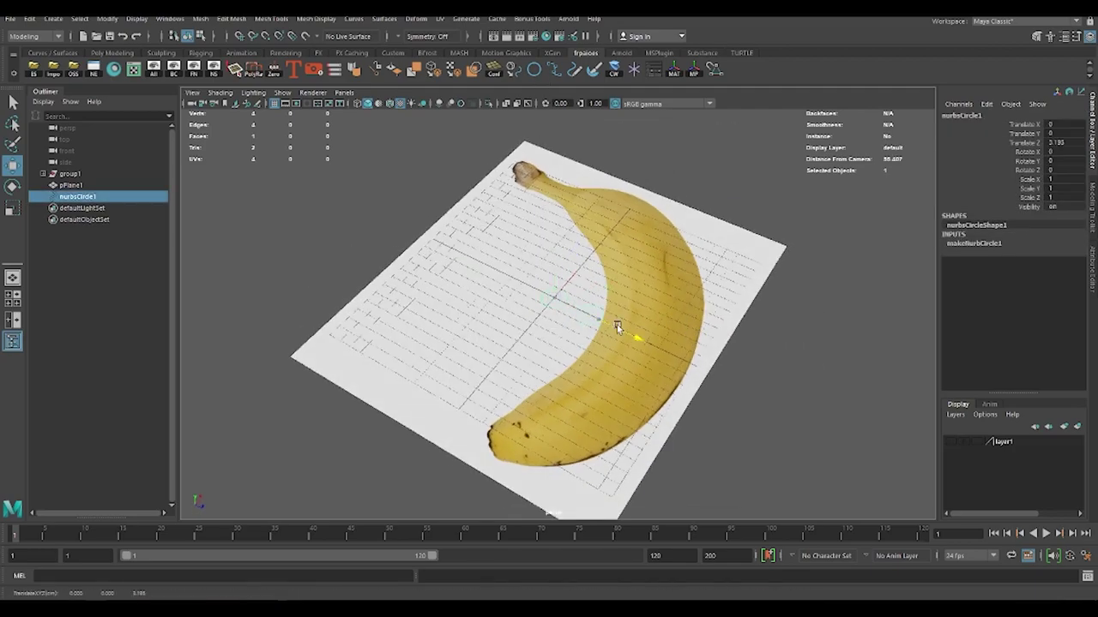
Rotate and move nurbsCircle1 so it stands upright above the banana plane
key(e)
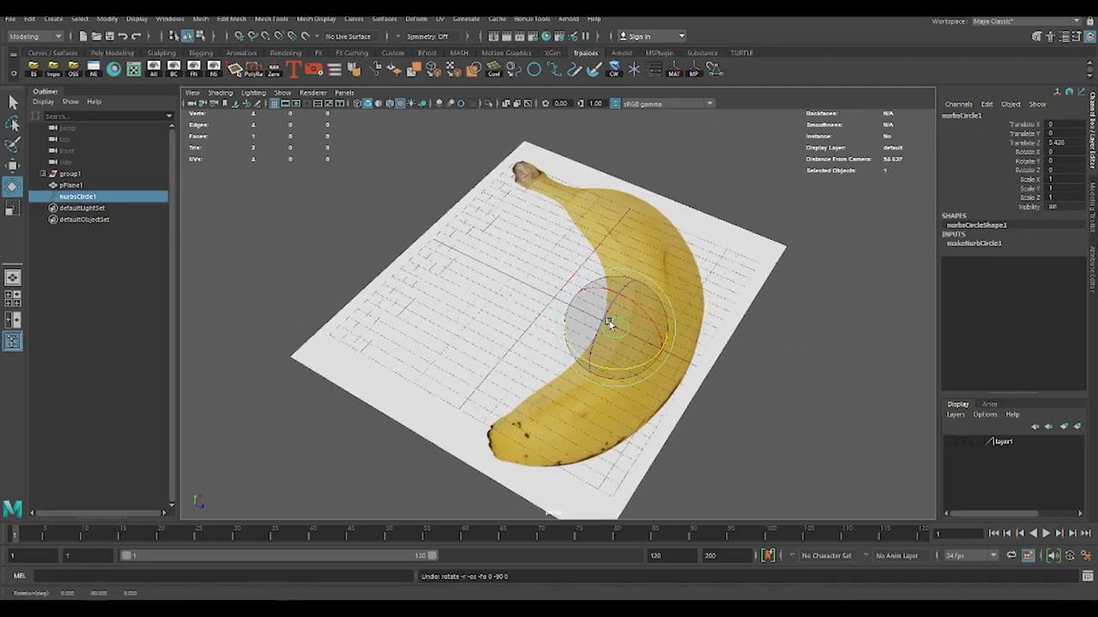
key(w)
key(e)
mouse_move(559, 272)
mouse_down()
mouse_move(558, 245)
mouse_move(792, 323)
mouse_move(693, 299)
mouse_move(675, 204)
mouse_up()
click(625, 272)
click(693, 299)
Scale the circle up to 3.39 and bring up its makeNurbCircle1 settings for more sections
right_click(695, 181)
click(680, 216)
drag(674, 204, 632, 157)
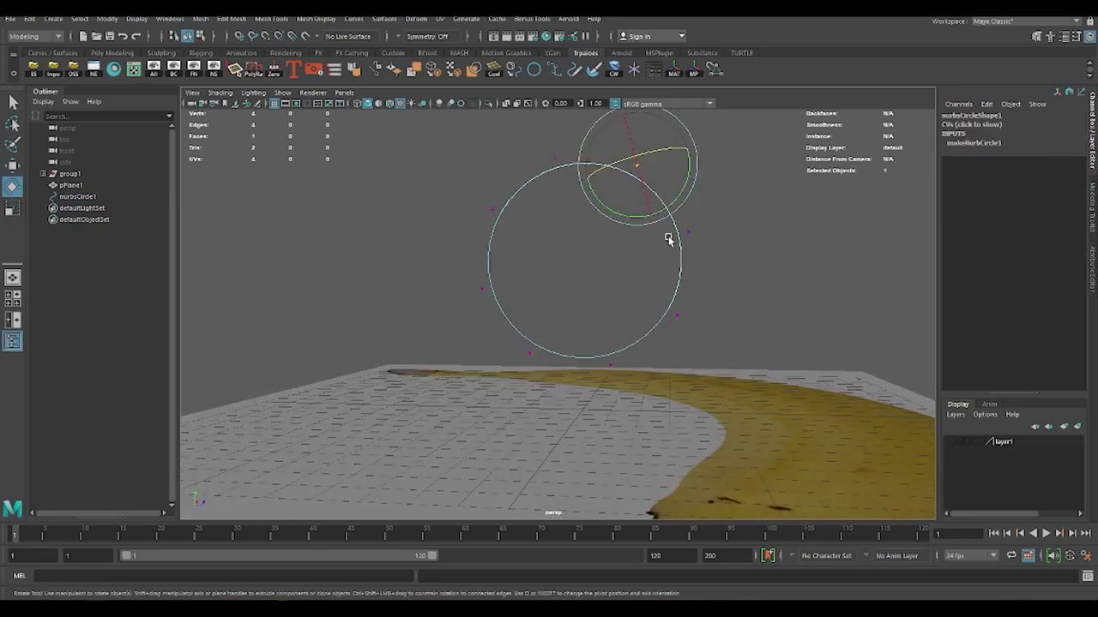
click(746, 274)
drag(746, 275, 669, 245)
click(994, 243)
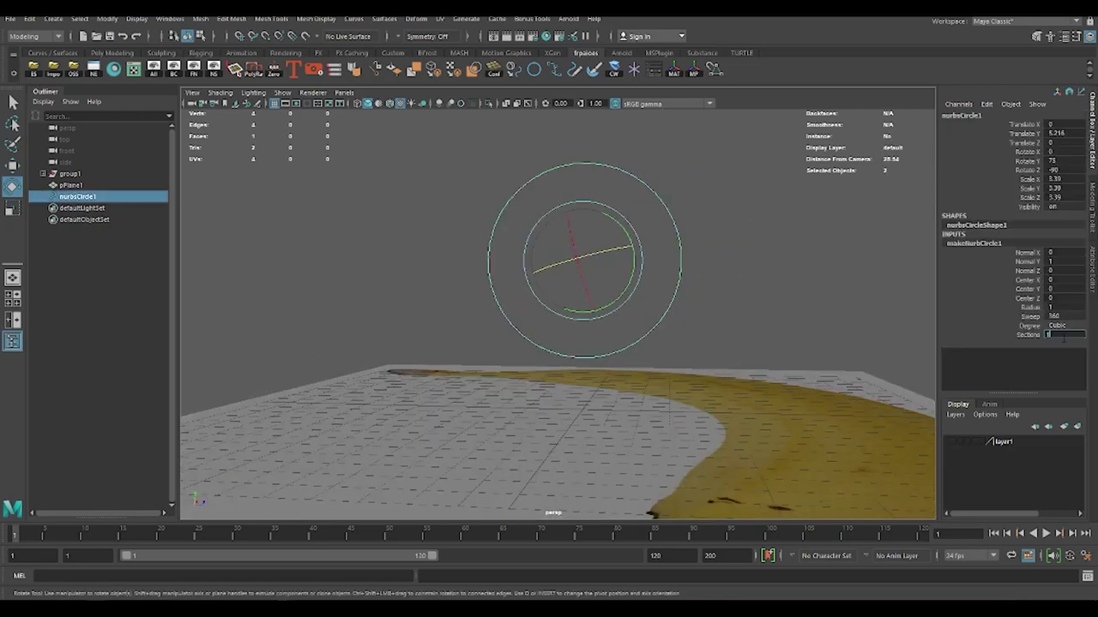
text(16)
Switch to control vertices and scale the top points to widen the circle's top
click(674, 209)
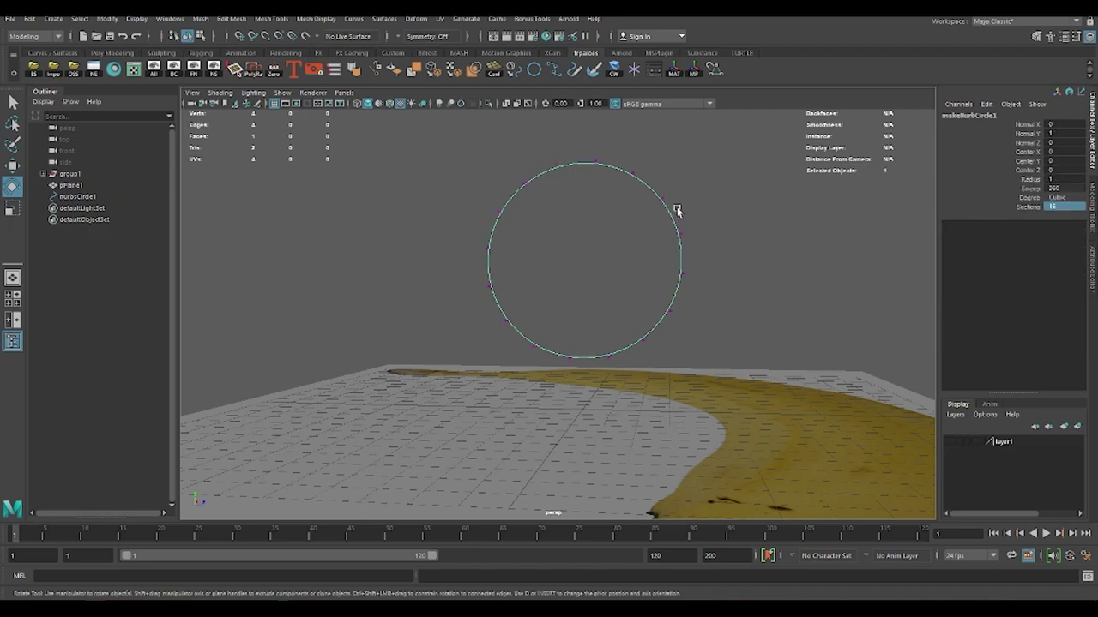
click(626, 175)
key(w)
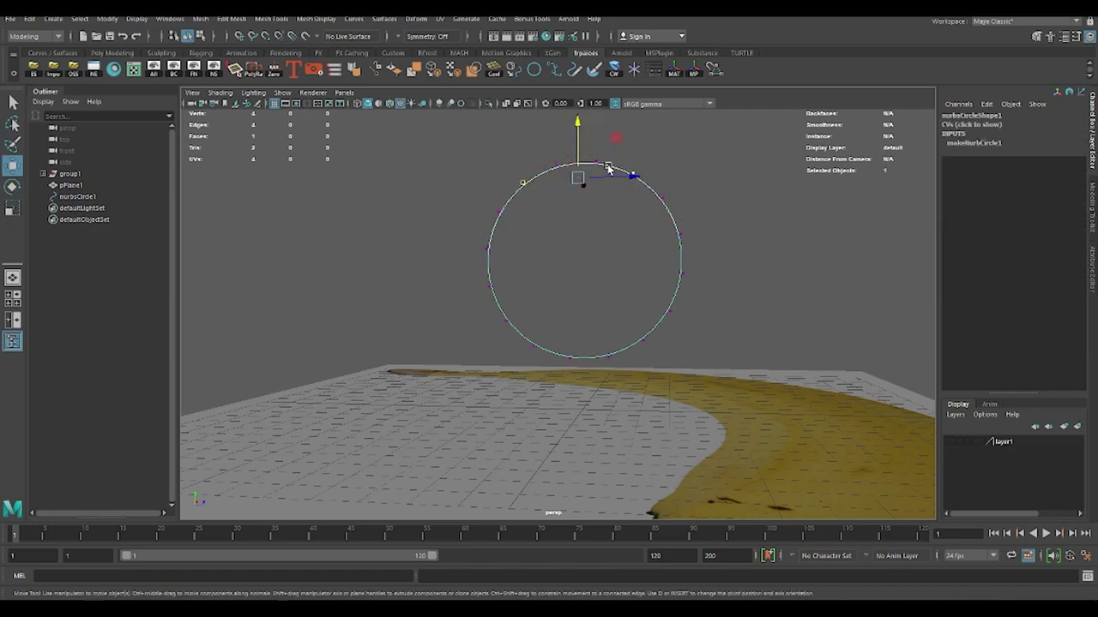
key(r)
key(w)
key(e)
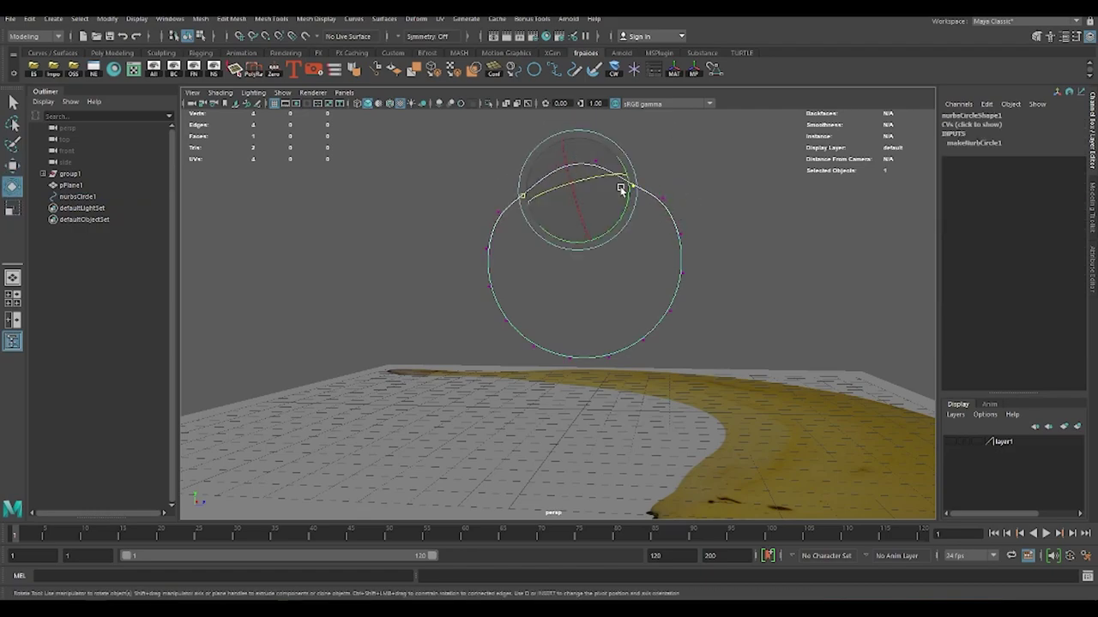
key(r)
drag(632, 192, 648, 195)
Scale the bottom control vertices sideways to flatten the circle's underside
click(634, 334)
key(w)
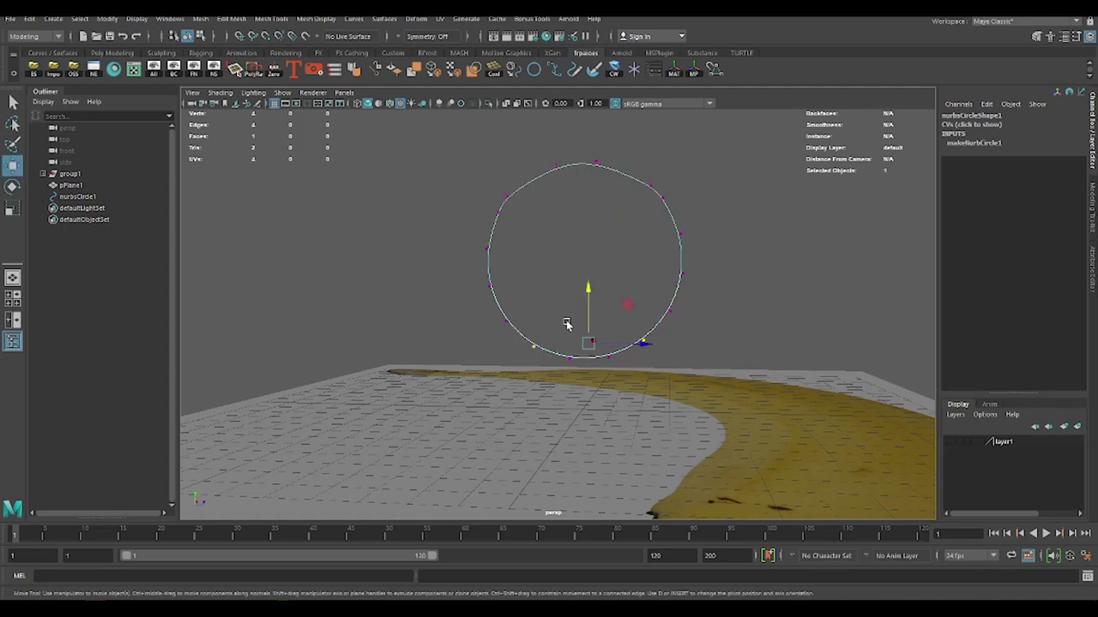
key(r)
drag(637, 327, 660, 330)
key(w)
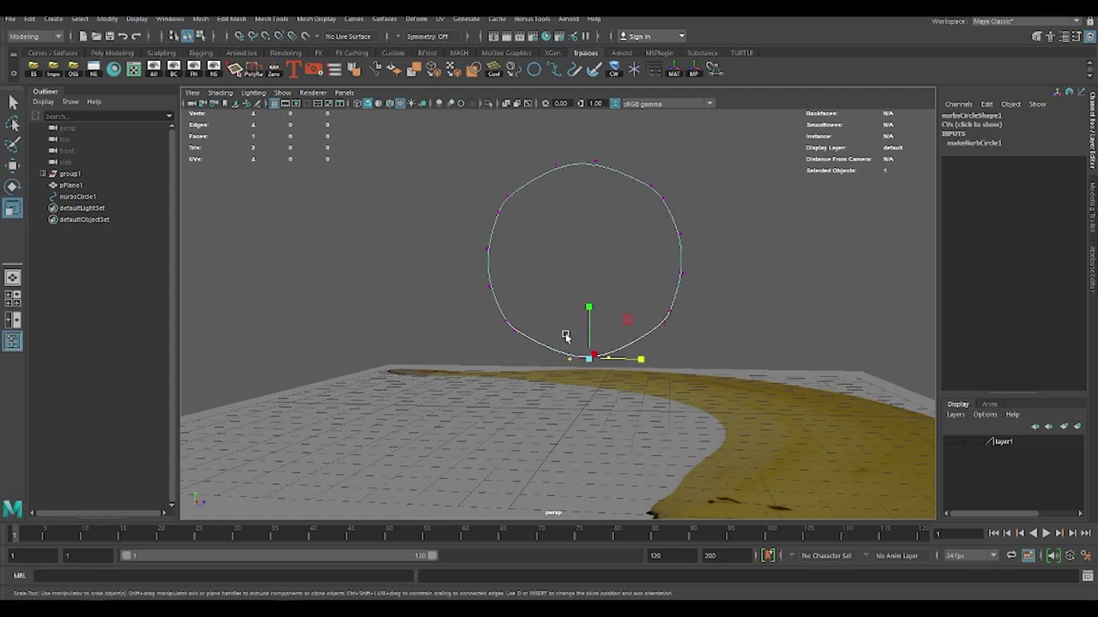
key(r)
key(w)
Shift the bottom, lower-right and right-side CVs for an uneven profile, then return to object mode
click(589, 300)
click(586, 163)
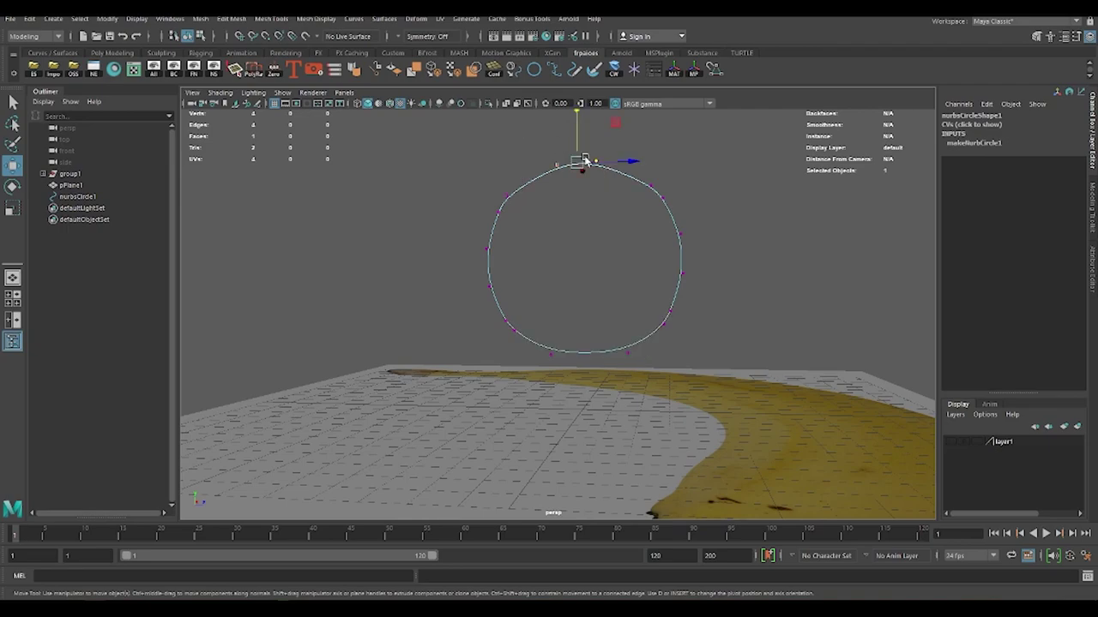
drag(515, 306, 466, 232)
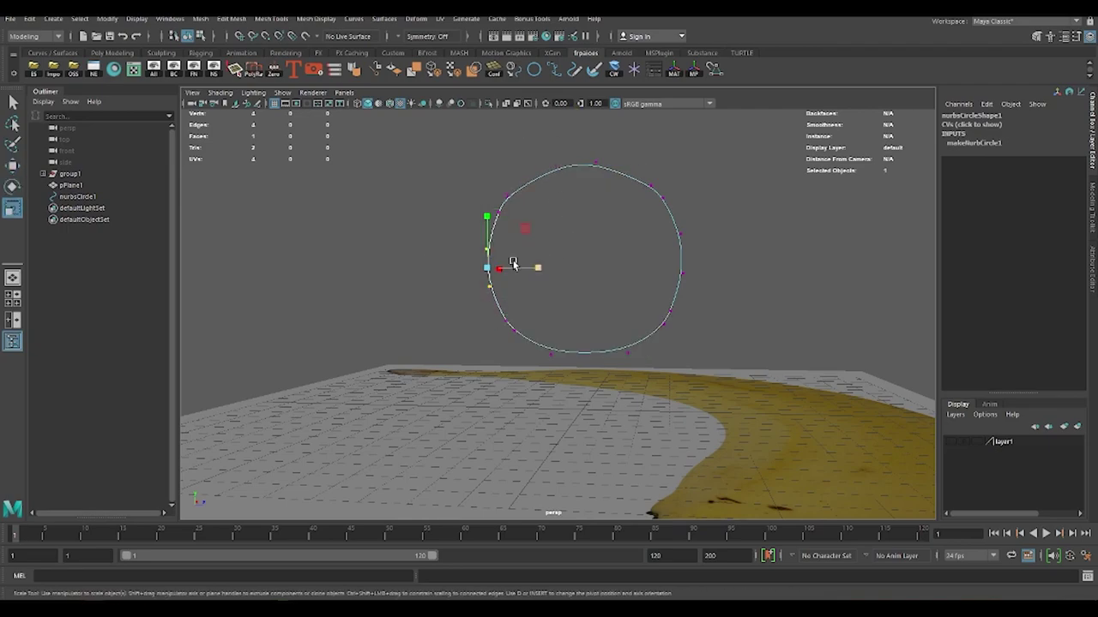
key(ctrl+z)
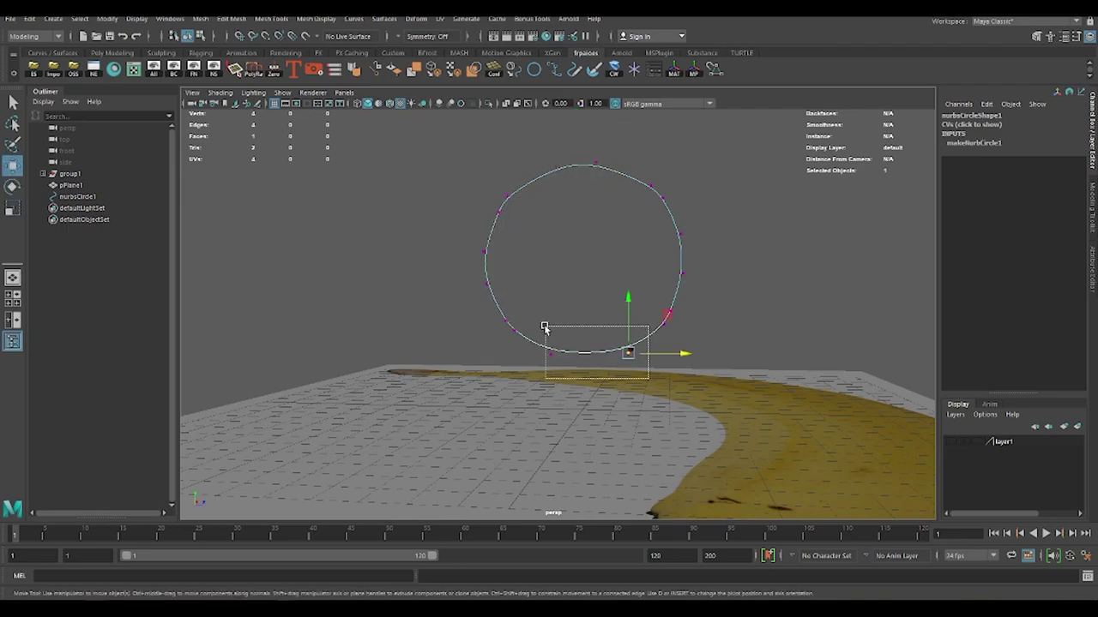
drag(544, 327, 543, 326)
click(646, 326)
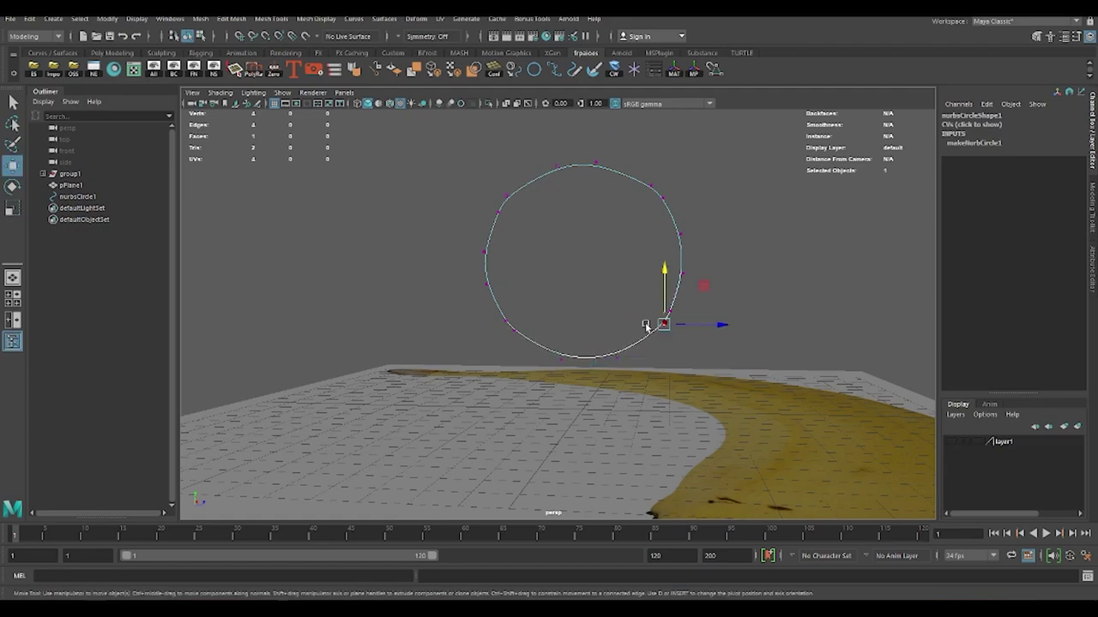
drag(715, 285, 663, 238)
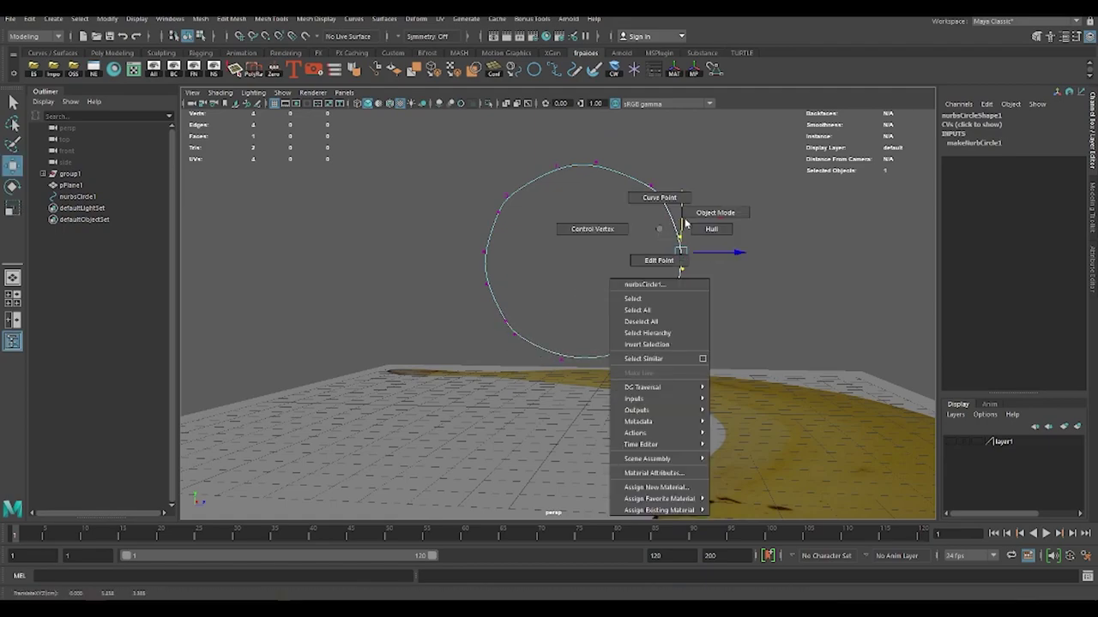
right_drag(654, 227, 738, 234)
In top view, move the profile circle onto the banana's middle and enlarge it to its width
alt+drag(747, 238, 495, 280)
click(495, 280)
key(space)
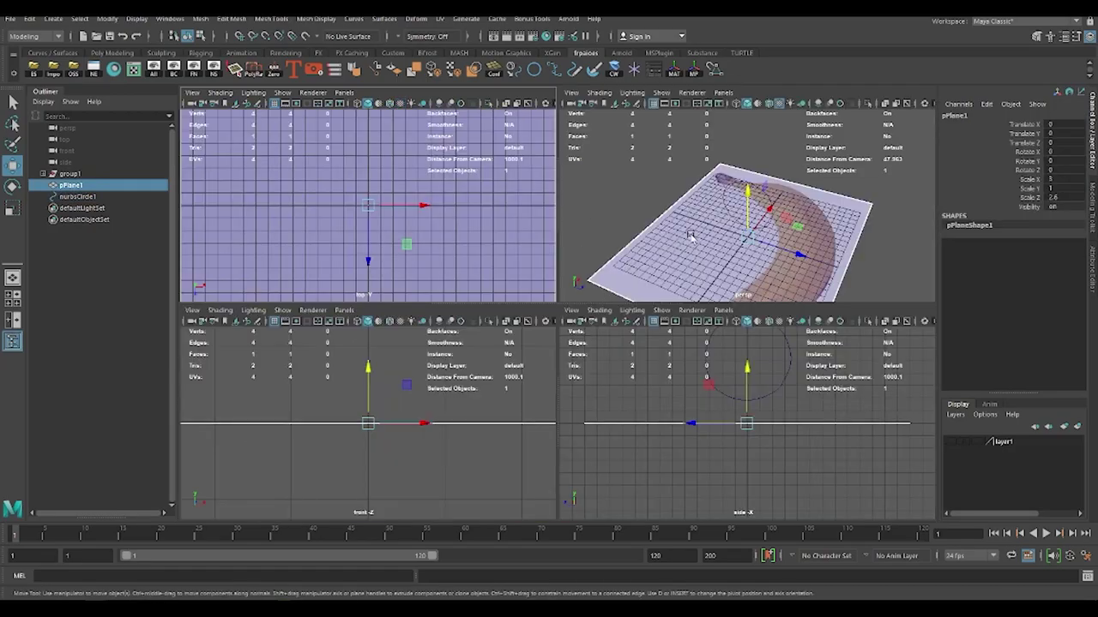
key(space)
click(530, 320)
key(space)
drag(563, 355, 563, 318)
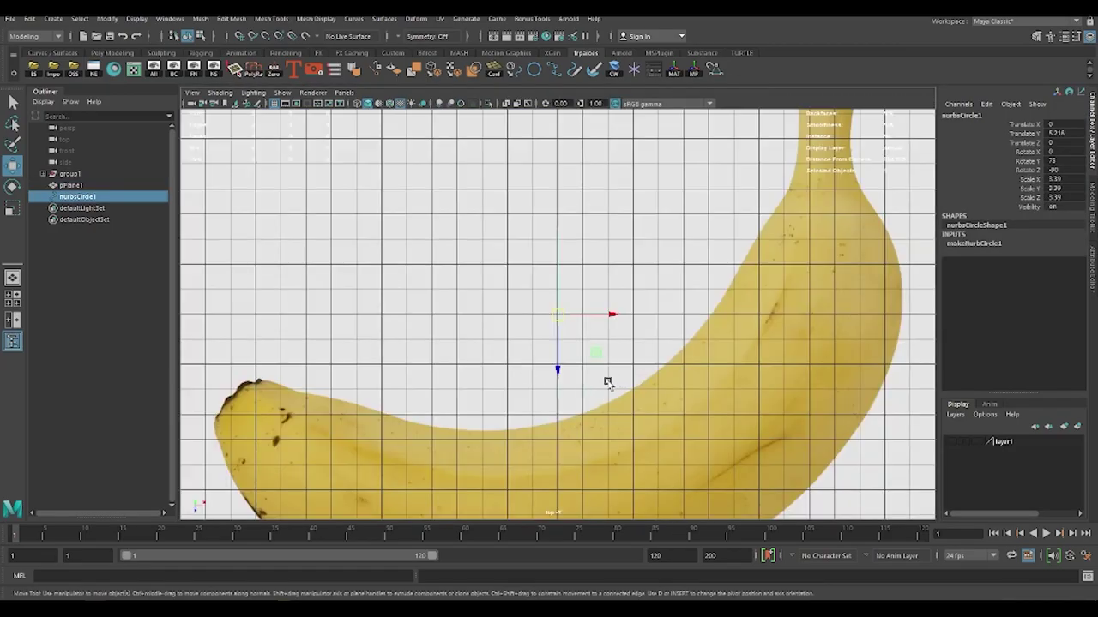
click(591, 441)
drag(591, 441, 592, 420)
key(r)
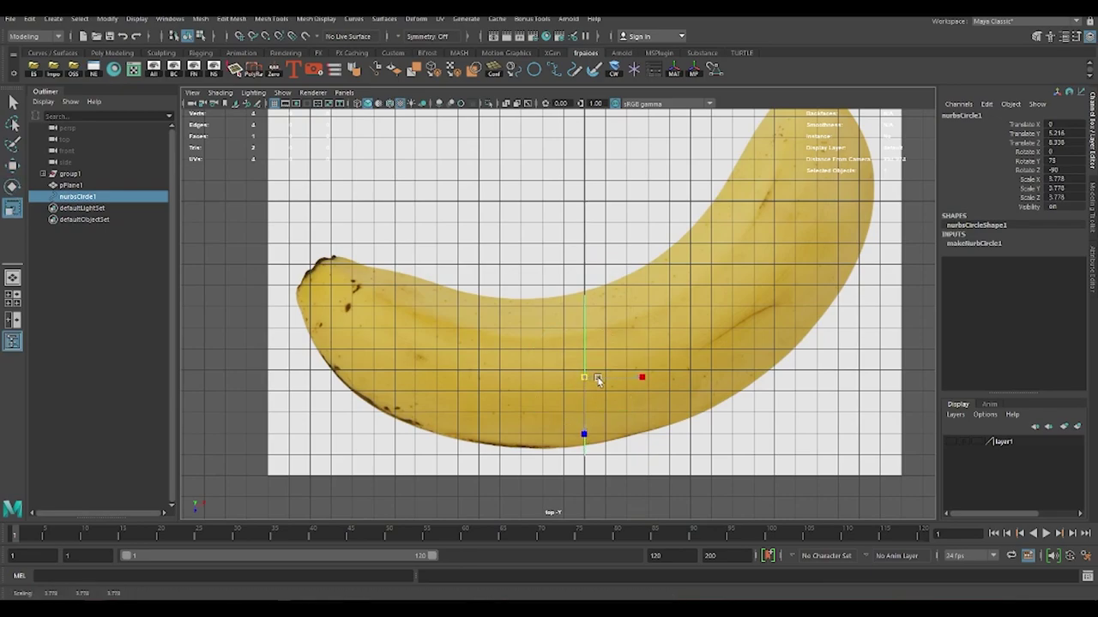
key(w)
mouse_move(590, 377)
mouse_down()
mouse_move(600, 371)
mouse_move(498, 380)
mouse_move(554, 391)
mouse_move(410, 354)
mouse_up()
Duplicate the circle twice, tilting the copies to follow the banana's curve
key(ctrl+d)
key(r)
key(e)
key(w)
key(ctrl+d)
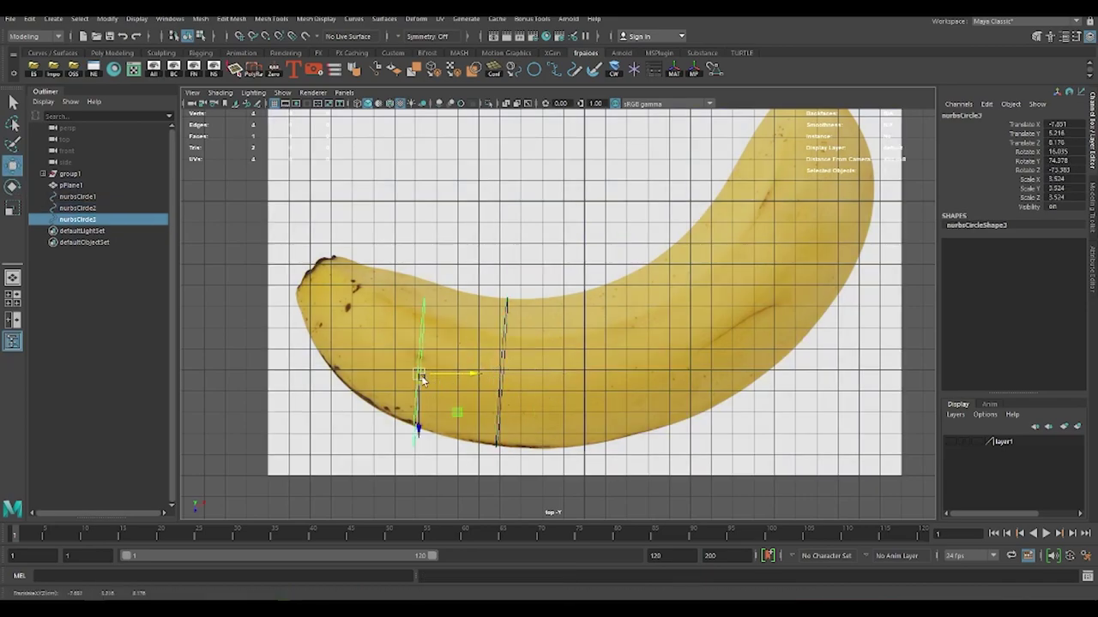
key(e)
mouse_move(436, 394)
mouse_down()
mouse_move(404, 355)
mouse_move(397, 367)
mouse_move(374, 358)
mouse_move(385, 363)
mouse_up()
key(r)
Add another copy toward the tip, moved, rotated and scaled along the curve
key(w)
key(ctrl+d)
key(e)
key(r)
key(w)
key(e)
key(w)
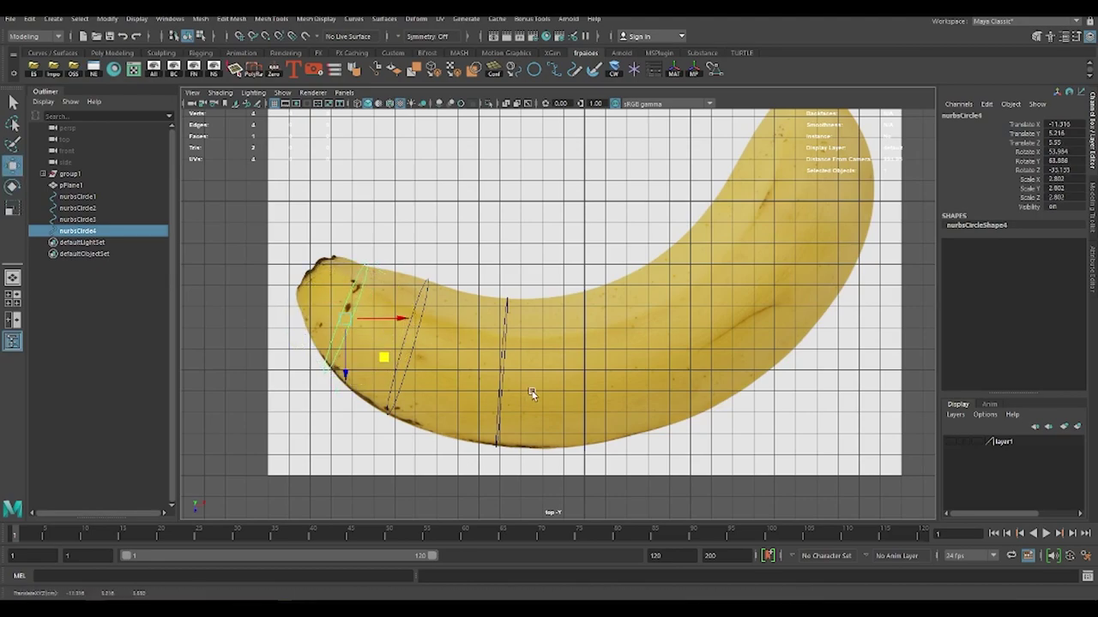
key(ctrl+z)
Duplicate a final circle at the tip, tilt it and shrink it to the narrow end
key(ctrl+d)
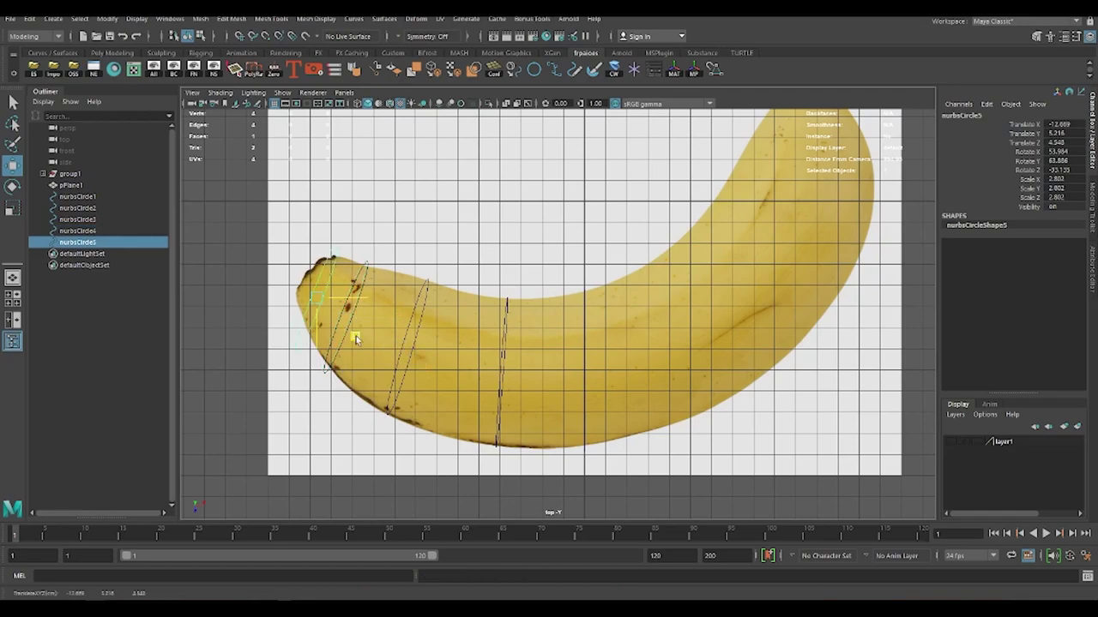
key(e)
mouse_move(356, 336)
mouse_down()
mouse_move(322, 301)
mouse_move(332, 311)
mouse_move(282, 298)
mouse_up()
key(r)
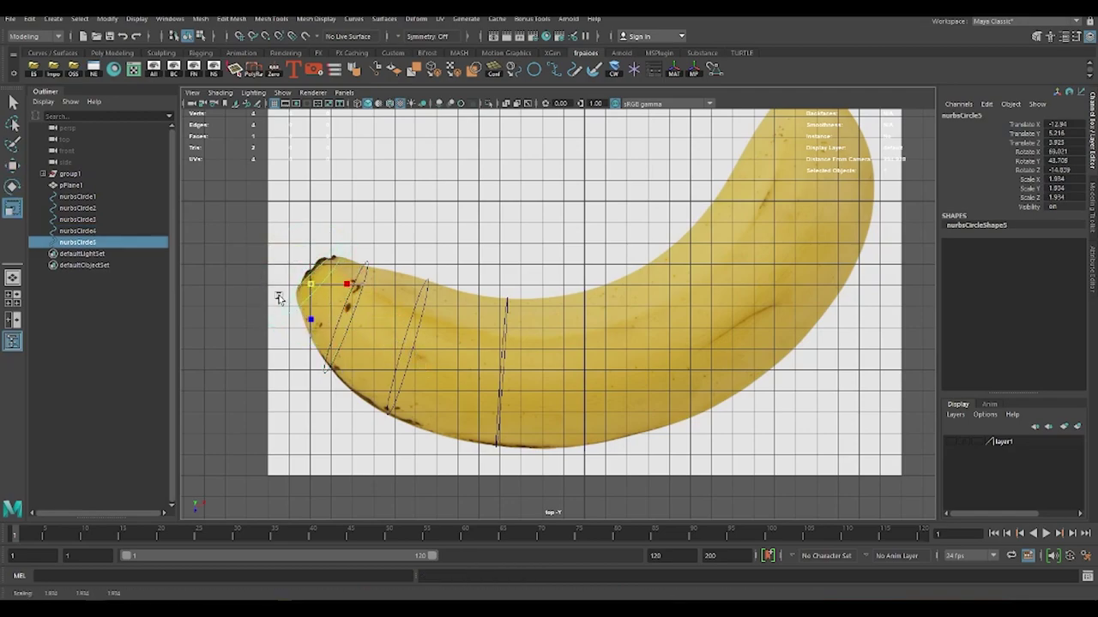
key(w)
drag(350, 314, 355, 319)
Put the banana reference plane on a reference-only display layer and hide the grid
click(498, 353)
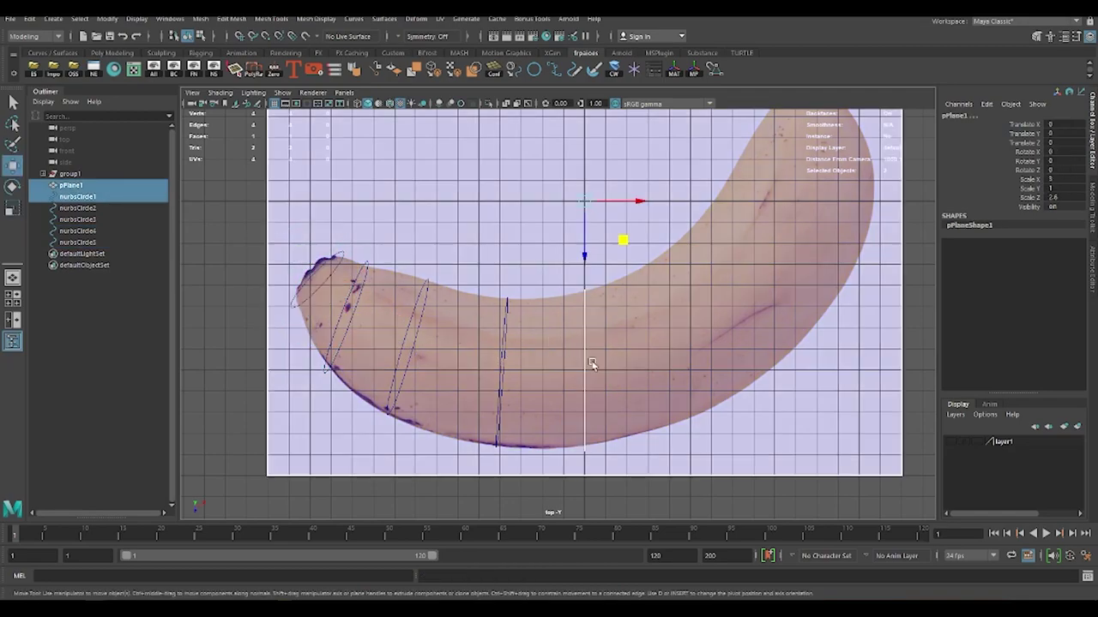
click(592, 365)
click(730, 358)
click(1078, 427)
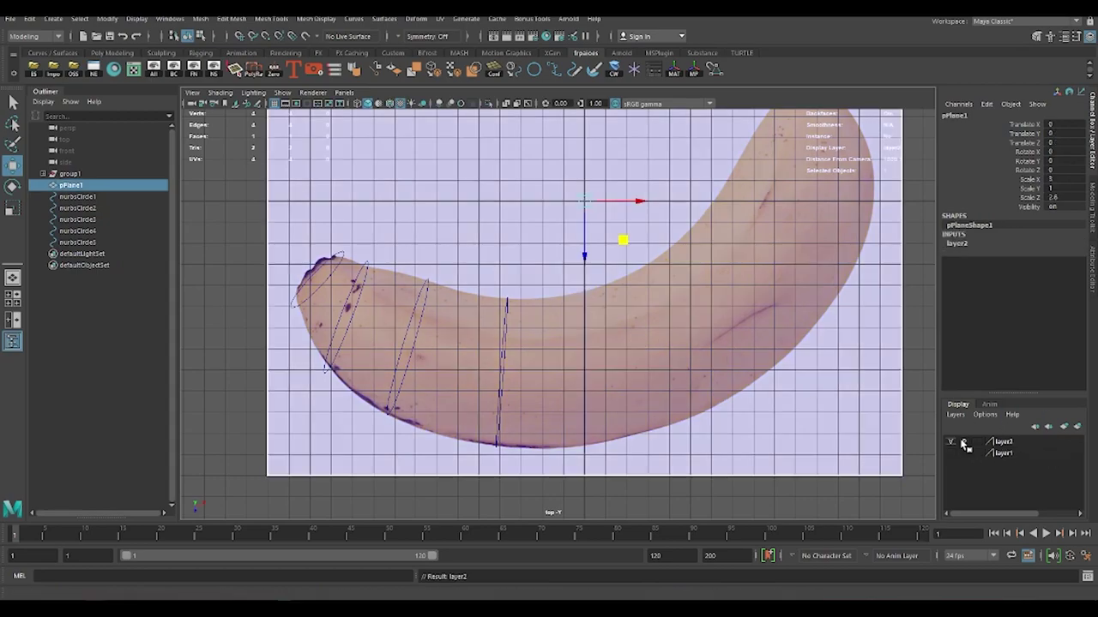
click(976, 441)
click(976, 441)
click(620, 372)
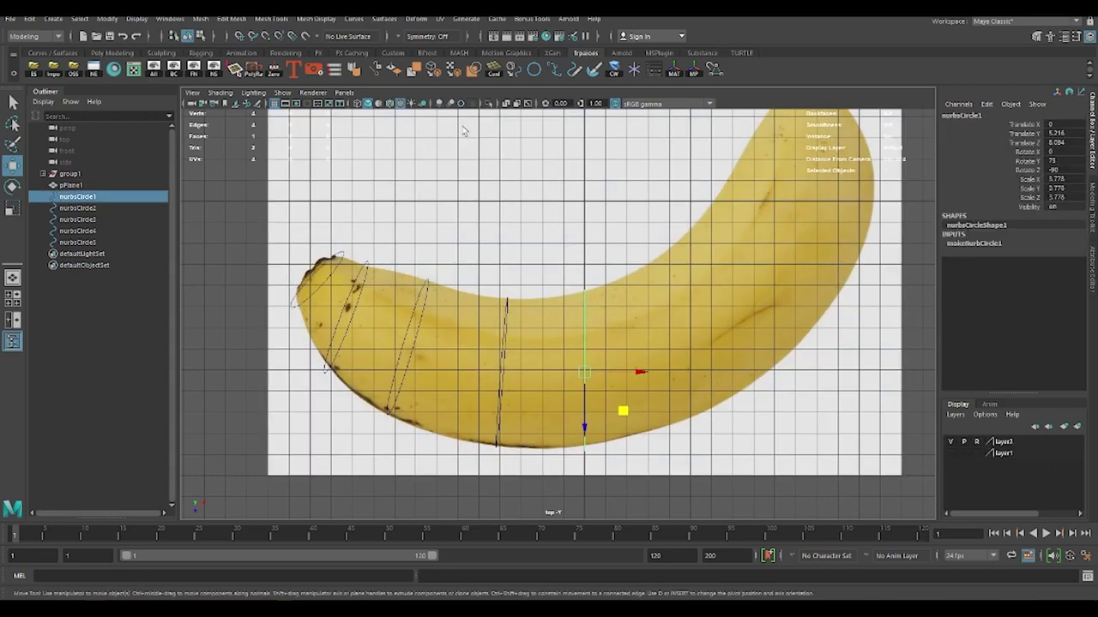
click(288, 118)
click(274, 103)
Duplicate the middle circle, moving and tilting the copy right along the banana
click(580, 306)
key(ctrl+d)
drag(646, 371, 719, 333)
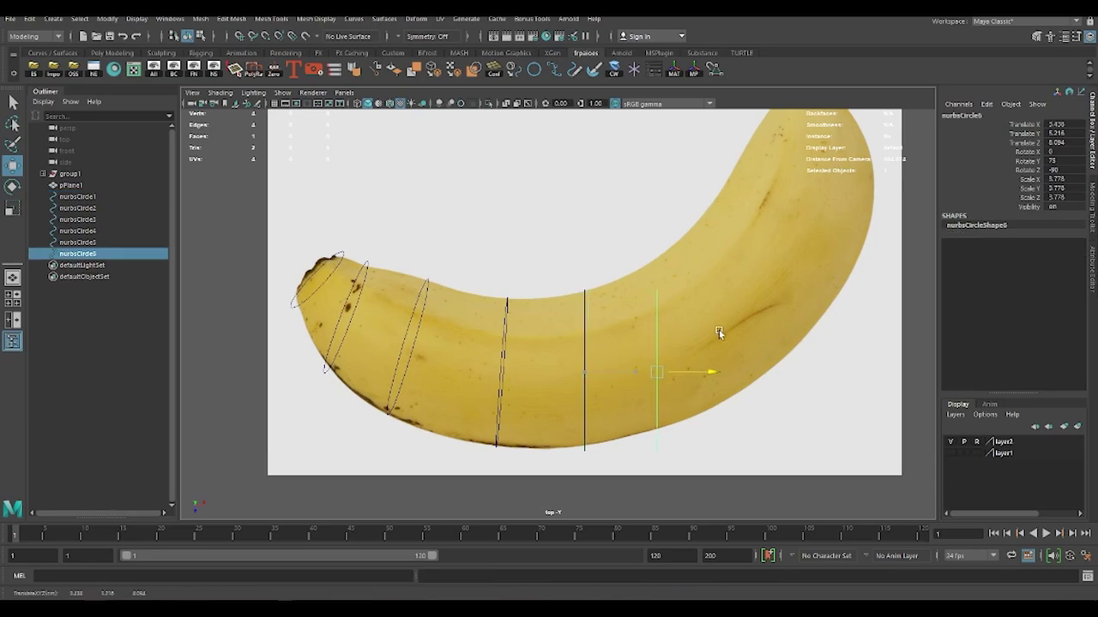
key(e)
drag(711, 387, 743, 380)
key(w)
drag(656, 372, 681, 334)
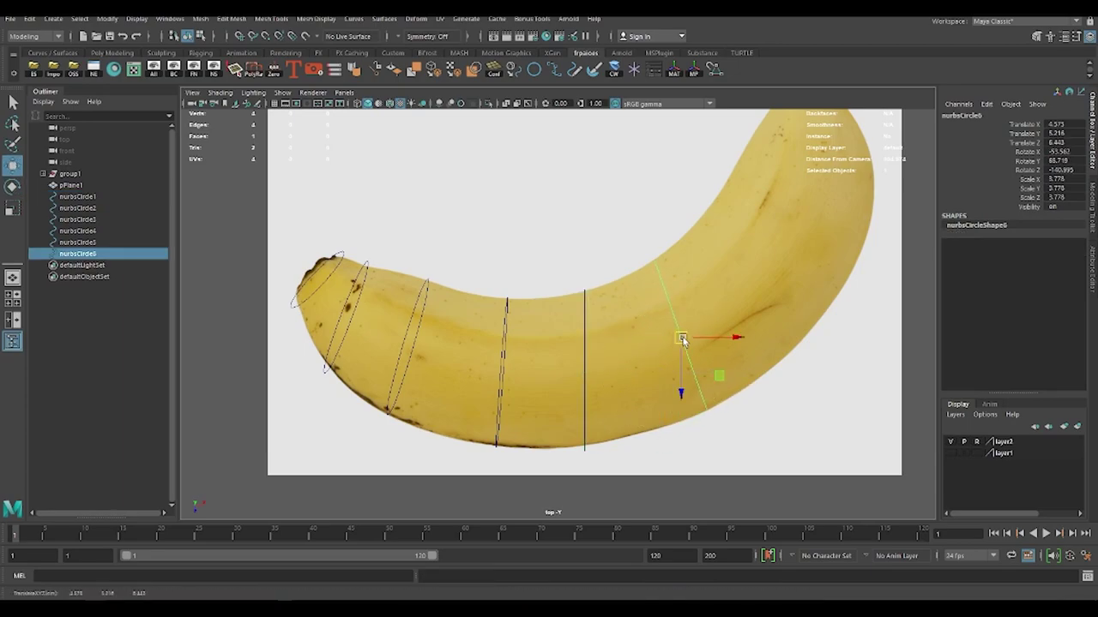
alt+middle_drag(682, 338, 572, 362)
Add two more copies further up the banana toward the stem
key(ctrl+d)
mouse_move(572, 362)
mouse_down()
mouse_move(630, 304)
mouse_move(696, 309)
mouse_move(677, 350)
mouse_up()
key(e)
key(w)
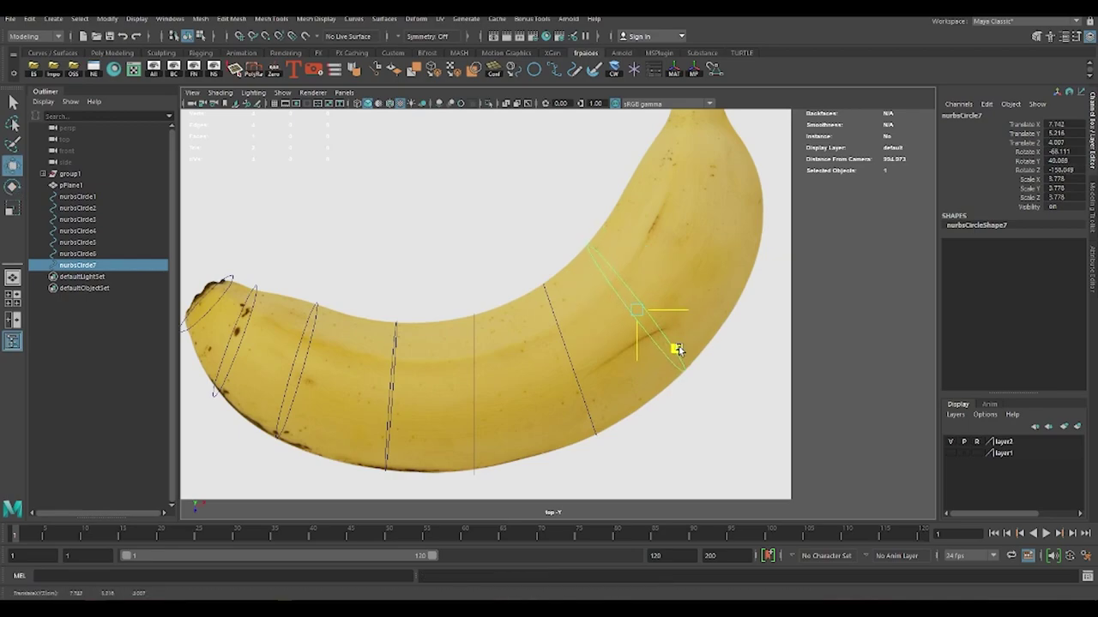
alt+middle_drag(678, 346, 608, 380)
key(ctrl+d)
mouse_move(607, 380)
mouse_down()
mouse_move(617, 306)
mouse_move(650, 306)
mouse_up()
key(w)
Add another copy toward the stem and rotate and scale it onto the banana outline
alt+middle_drag(623, 290, 605, 341)
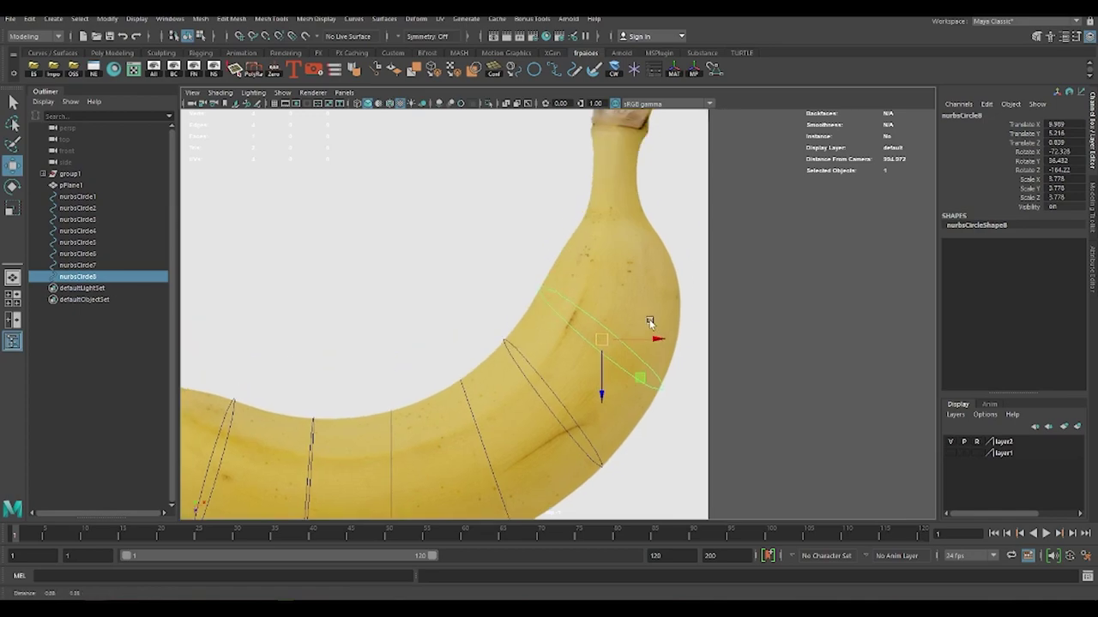
key(ctrl+d)
drag(603, 339, 623, 293)
click(604, 344)
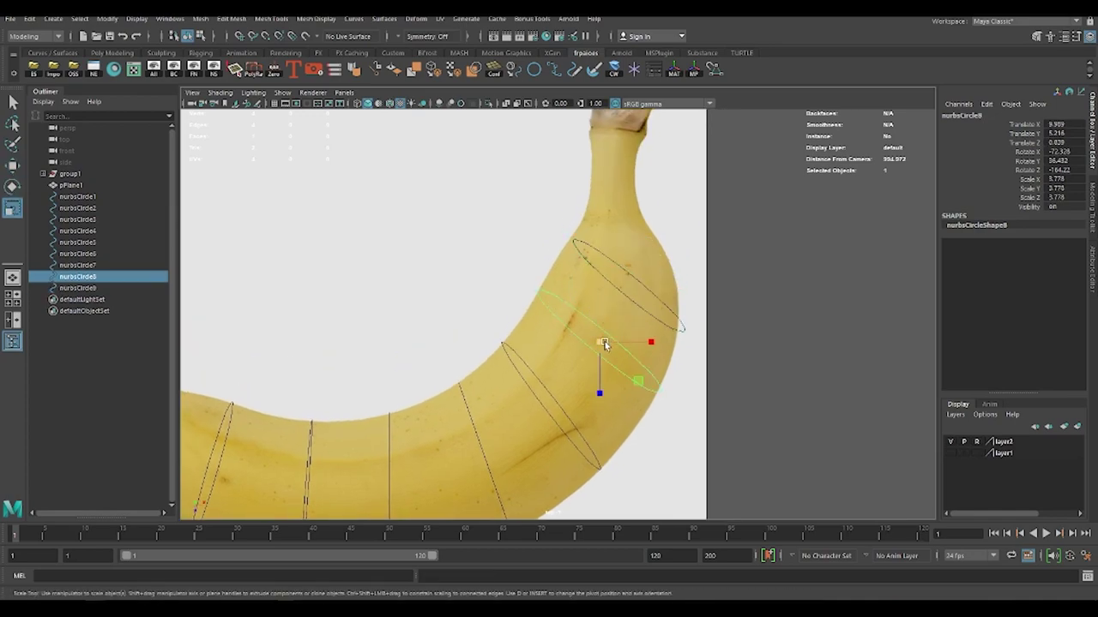
click(674, 311)
key(e)
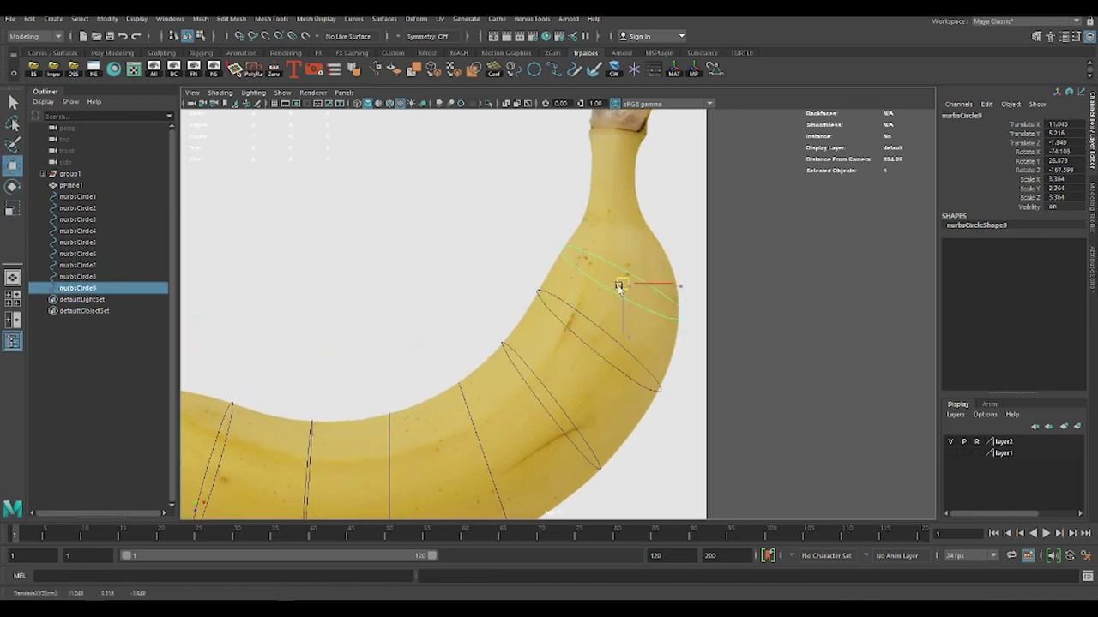
drag(619, 288, 631, 293)
key(r)
key(w)
alt+middle_drag(661, 325, 638, 344)
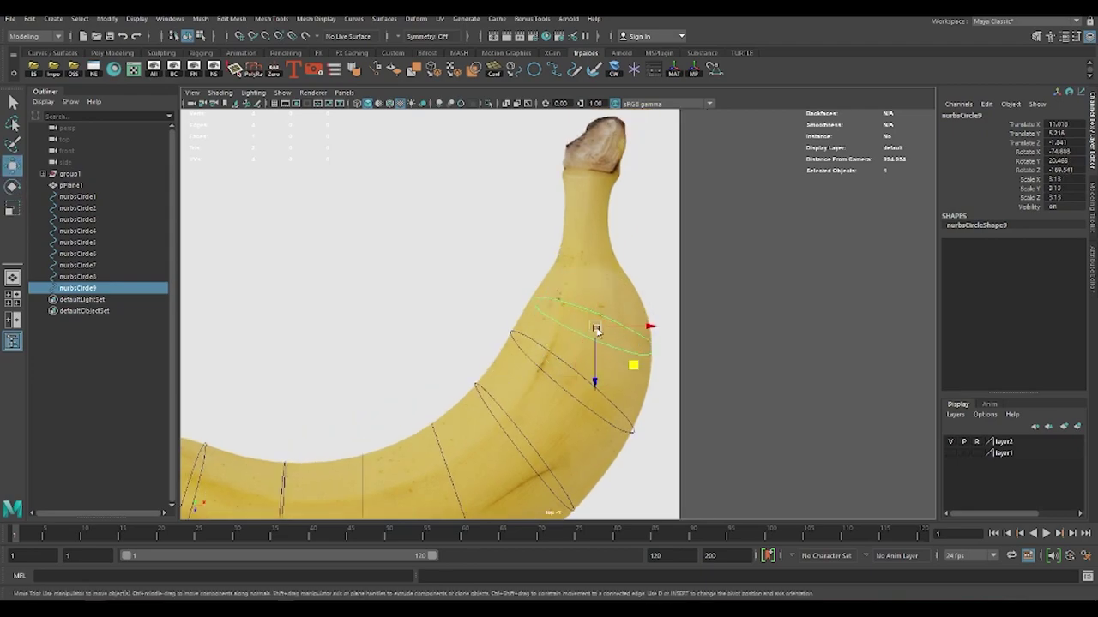
scroll(592, 319, down, 3)
scroll(652, 368, up, 4)
Duplicate a circle and shrink it to fit the narrower neck
key(ctrl+d)
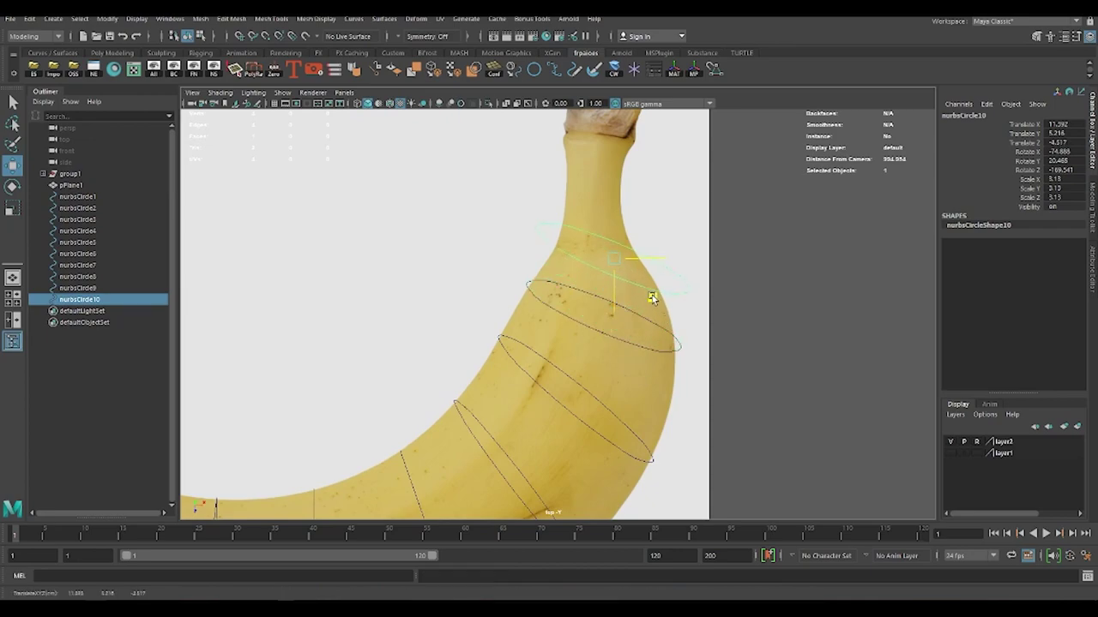
key(e)
key(r)
drag(652, 279, 630, 270)
key(w)
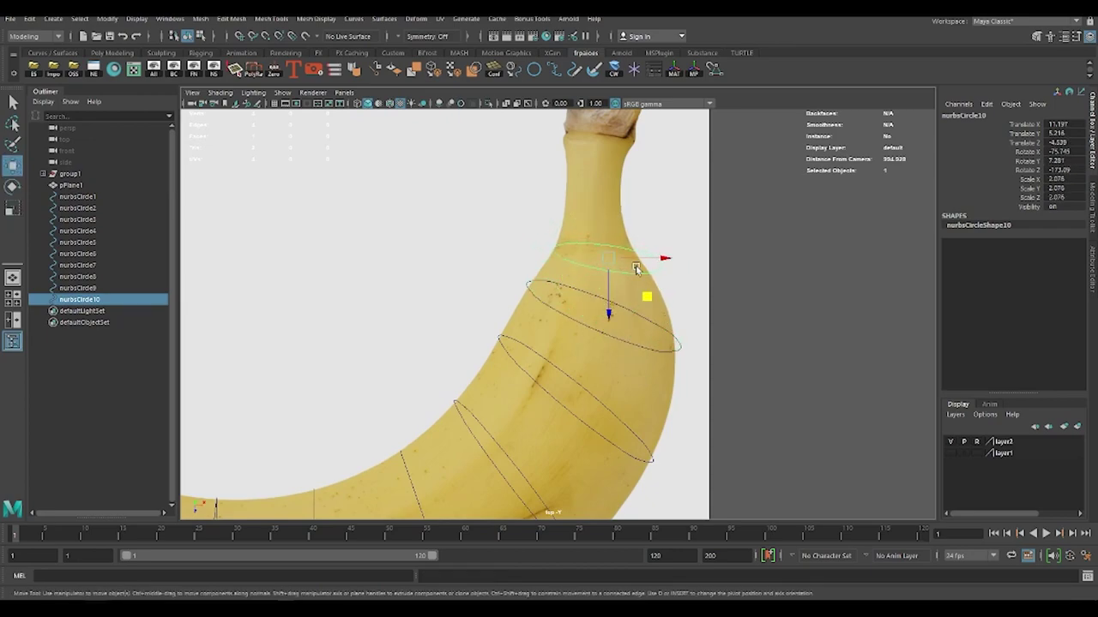
Add the last neck copies up to the stem top, scaled to the reference
key(r)
scroll(566, 378, down, 2)
key(ctrl+d)
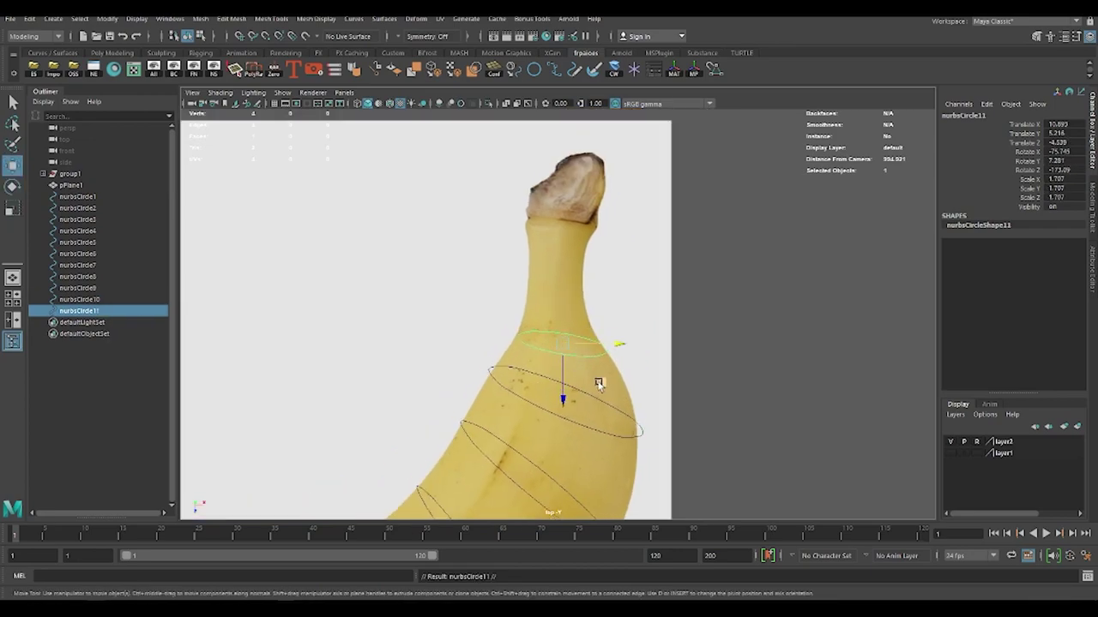
key(e)
mouse_move(560, 380)
mouse_down()
mouse_move(591, 327)
mouse_move(564, 235)
mouse_move(601, 235)
mouse_move(554, 233)
mouse_up()
key(w)
key(ctrl+d)
key(r)
key(w)
scroll(725, 257, down, 2)
Clear the selection, then select the first six circles in order from the banana tip
scroll(725, 257, down, 2)
click(724, 258)
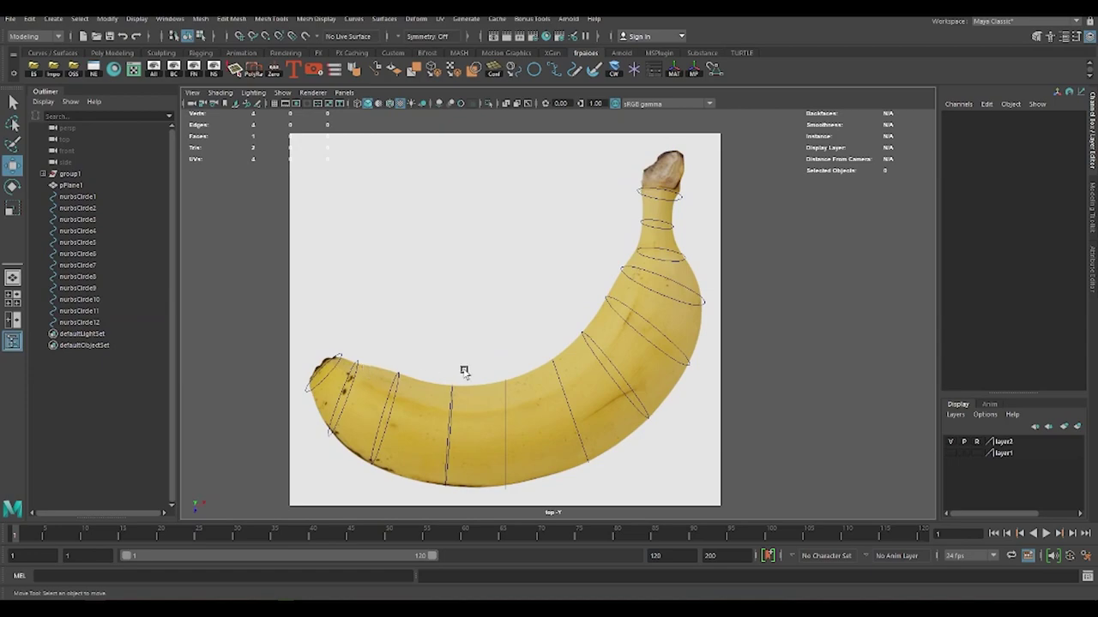
click(330, 378)
shift+click(347, 392)
shift+click(390, 408)
shift+click(451, 421)
shift+click(506, 420)
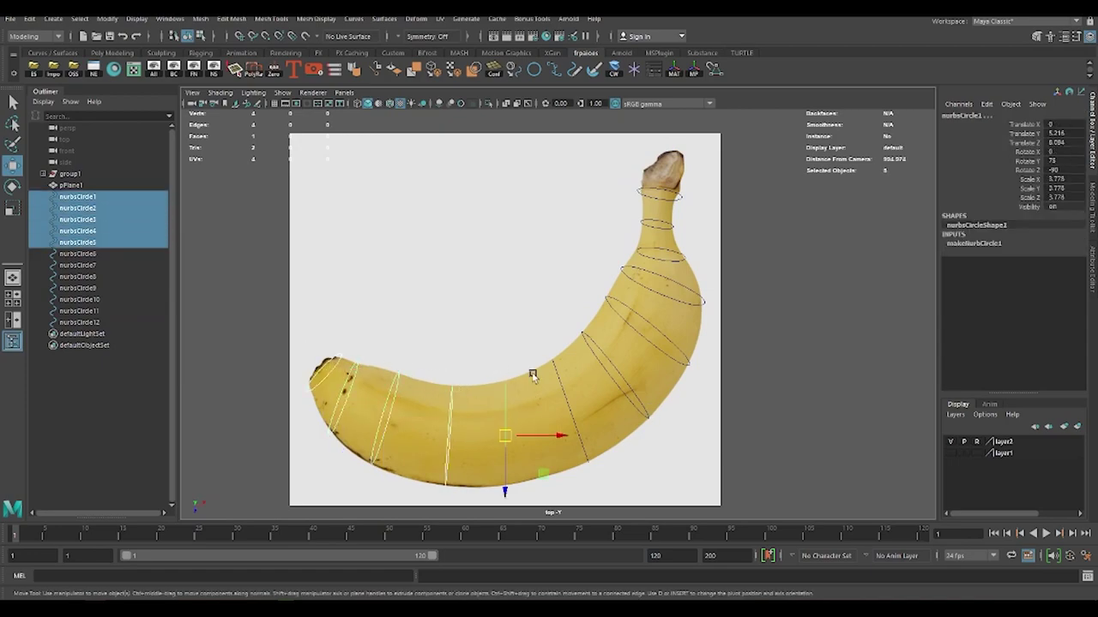
shift+click(555, 365)
Add the remaining circles up to the stem top and open the Surfaces > Loft options
shift+click(617, 368)
shift+click(674, 294)
shift+click(681, 274)
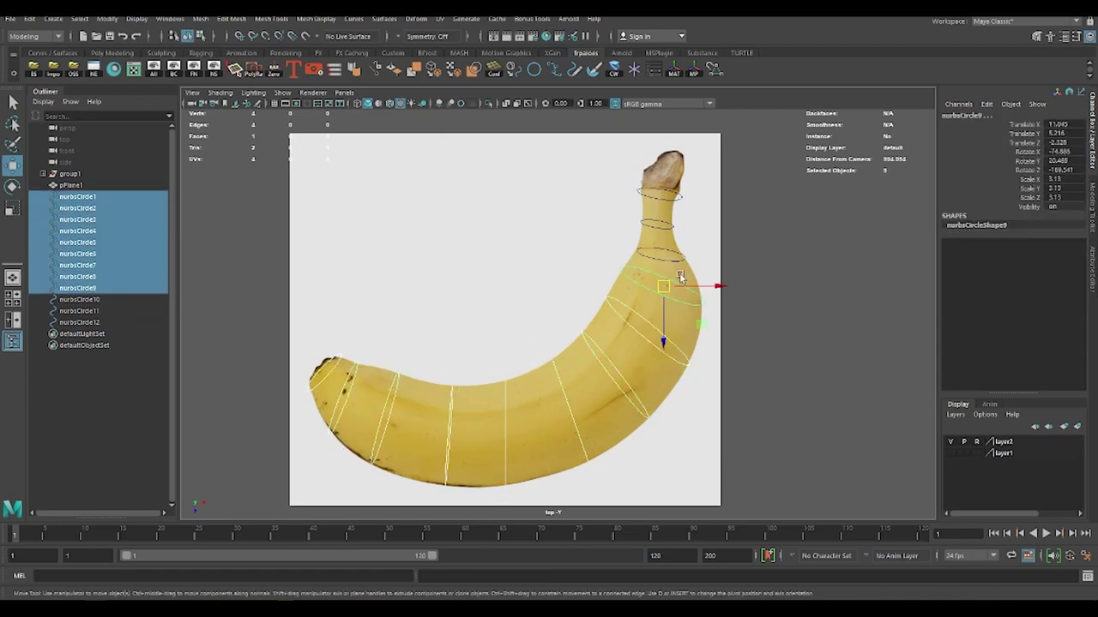
shift+click(682, 230)
shift+click(678, 226)
shift+click(680, 196)
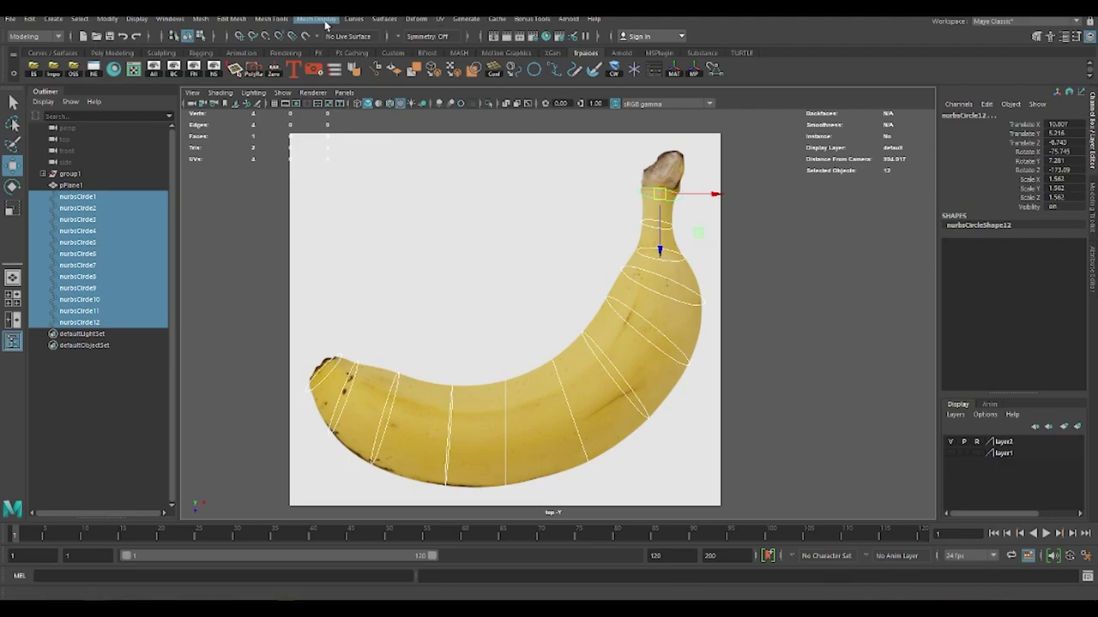
click(383, 19)
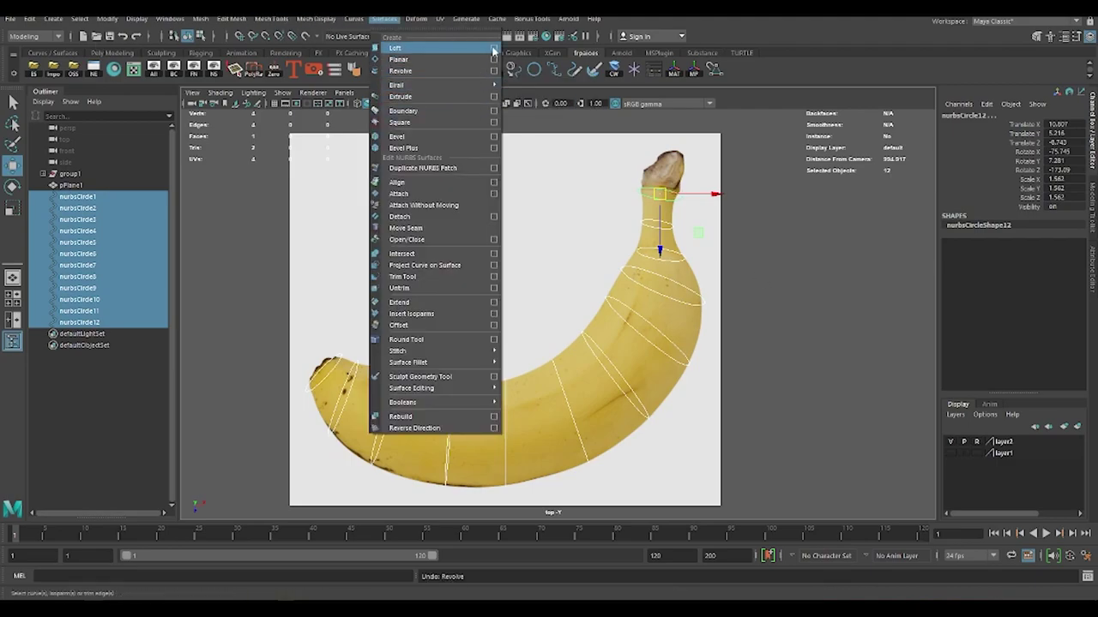
click(495, 49)
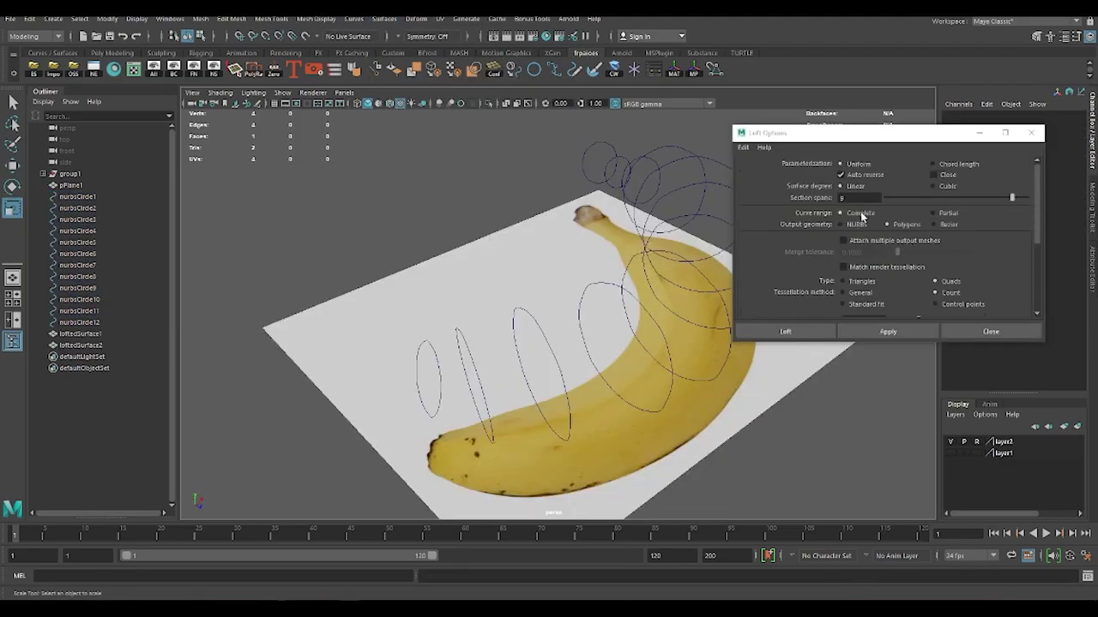
Reselect the twelve banana circles in order from one end to the other
scroll(873, 215, up, 3)
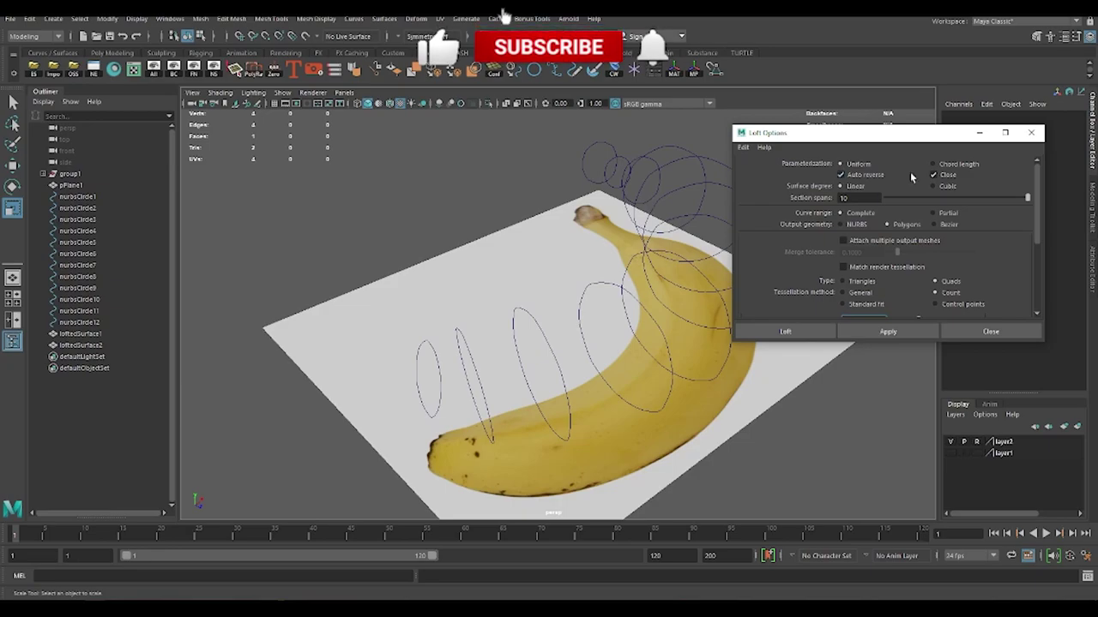
click(428, 369)
shift+click(471, 386)
shift+click(540, 368)
shift+click(600, 343)
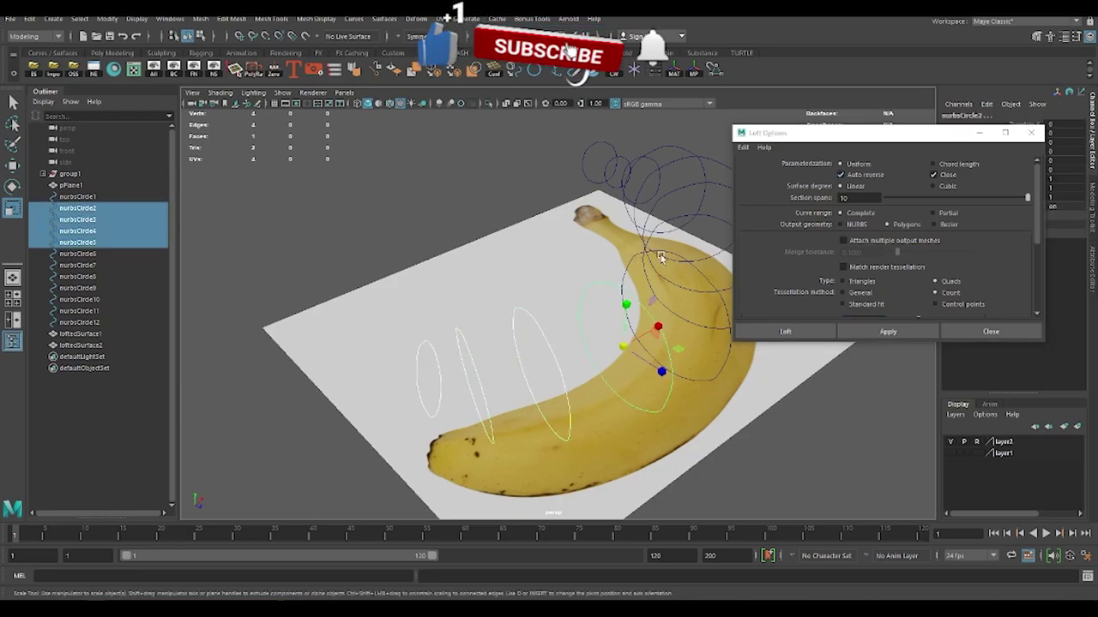
shift+click(652, 291)
mouse_move(652, 291)
alt+mouse_down()
mouse_move(495, 333)
mouse_move(519, 326)
alt+mouse_up()
shift+click(519, 326)
shift+click(557, 283)
alt+drag(558, 283, 591, 275)
shift+click(592, 274)
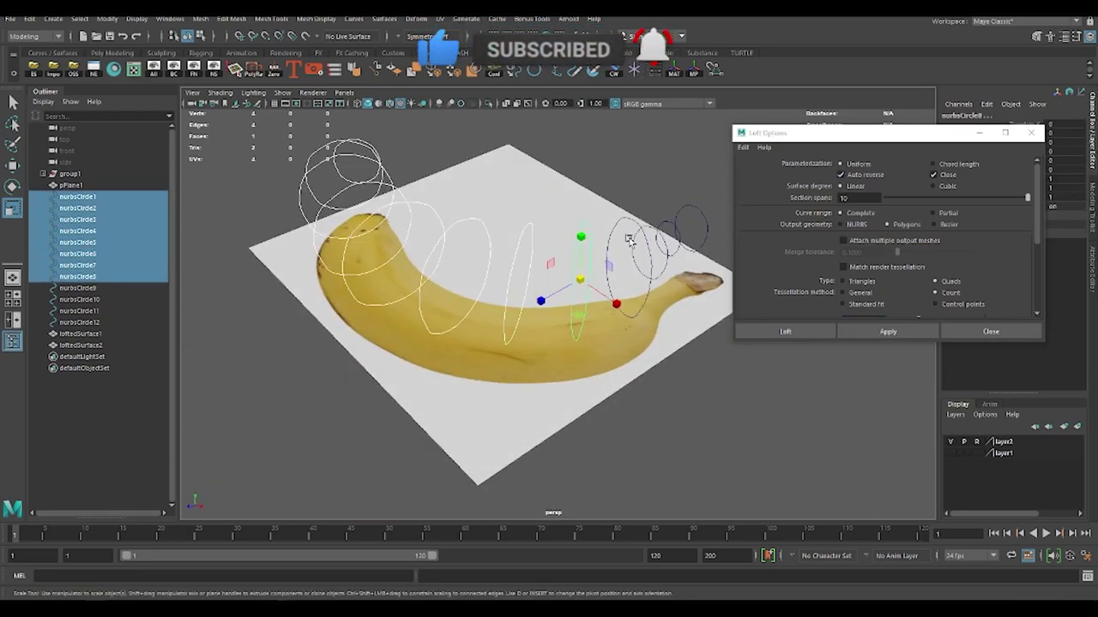
shift+click(641, 230)
shift+click(641, 229)
shift+click(678, 219)
shift+click(695, 228)
mouse_move(695, 227)
alt+mouse_down()
mouse_move(626, 368)
mouse_move(514, 360)
mouse_move(407, 391)
mouse_move(502, 478)
mouse_move(429, 338)
mouse_move(441, 309)
mouse_move(541, 339)
mouse_move(661, 320)
mouse_move(423, 282)
mouse_move(566, 271)
mouse_move(652, 245)
mouse_move(646, 367)
alt+mouse_up()
Loft the circles into a 10-span polygon surface that does not close back on itself
click(888, 331)
key(ctrl+z)
click(933, 174)
click(888, 331)
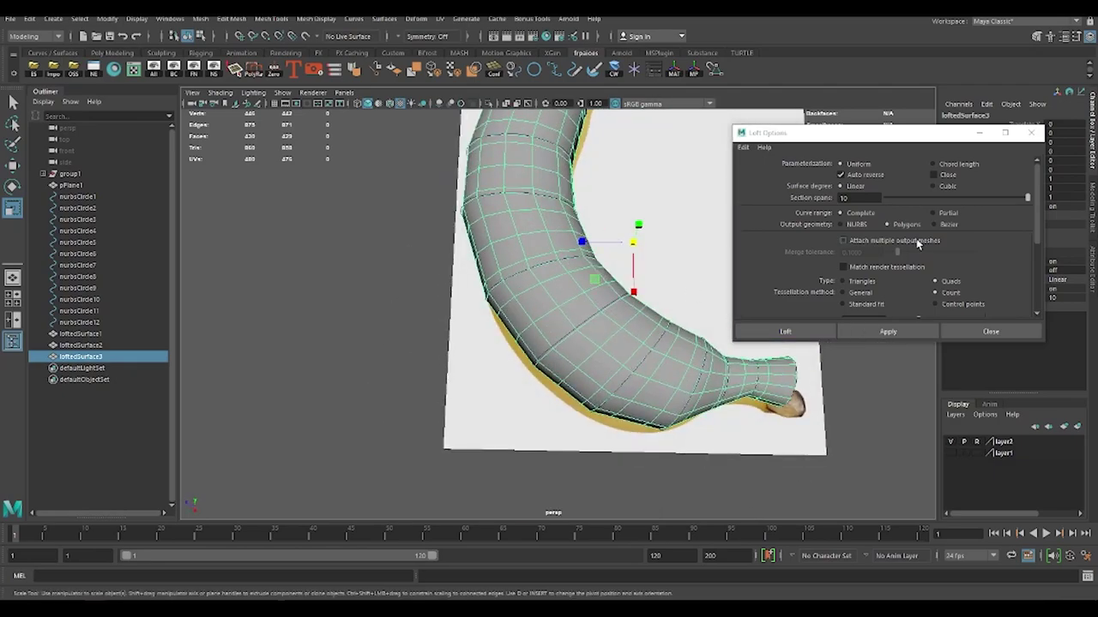
Reloft the circles with Chord length parameterization and Partial curve range, about 670 vertices
key(ctrl+z)
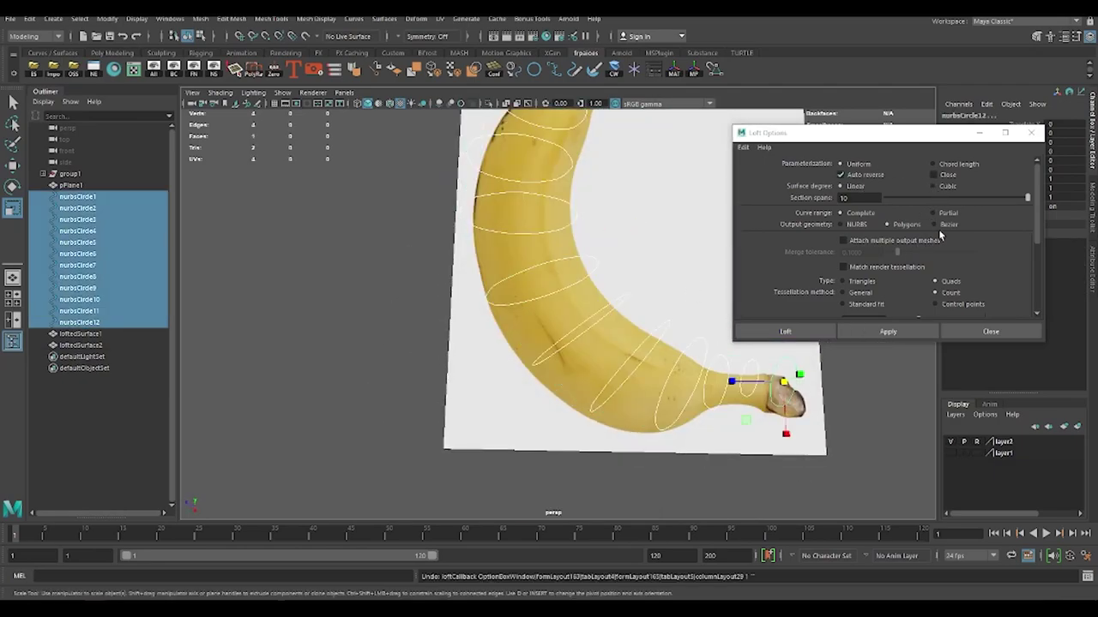
click(907, 331)
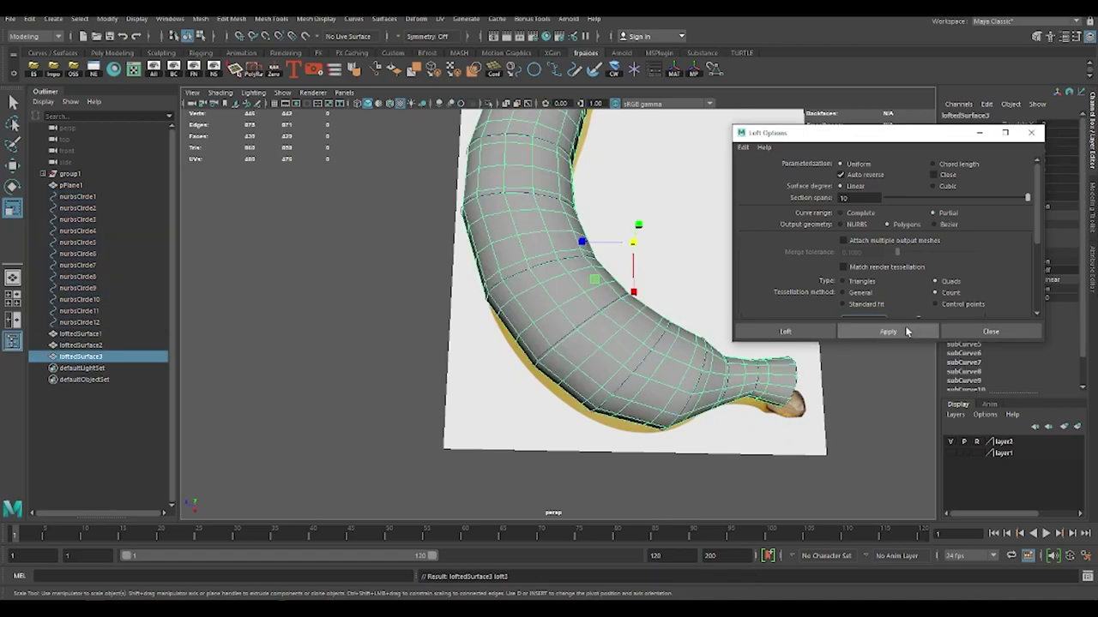
key(ctrl+z)
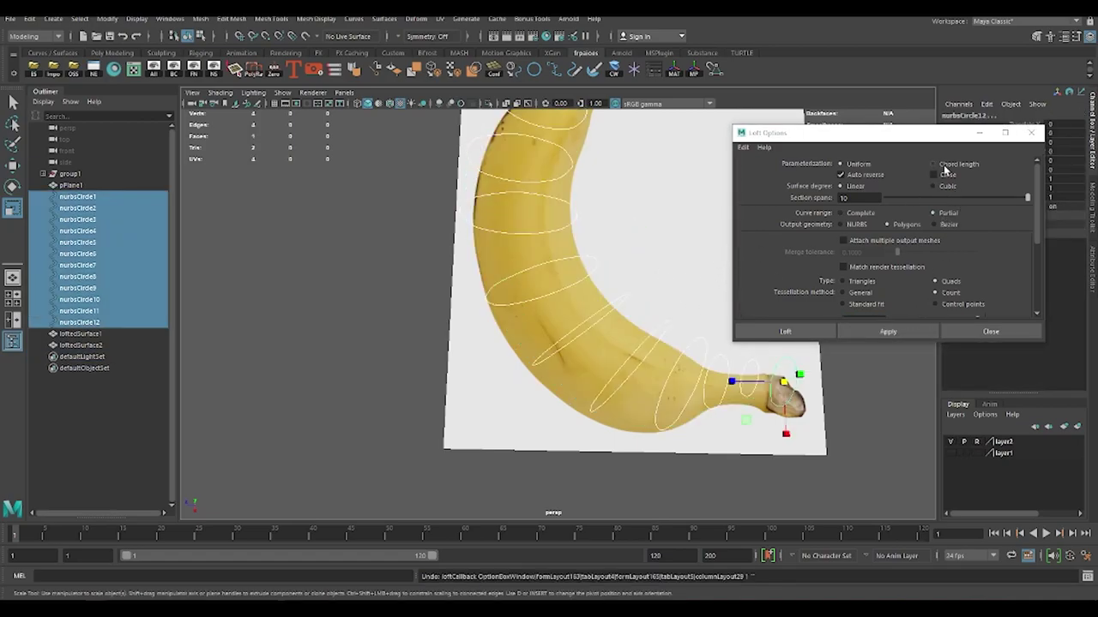
click(902, 331)
key(ctrl+z)
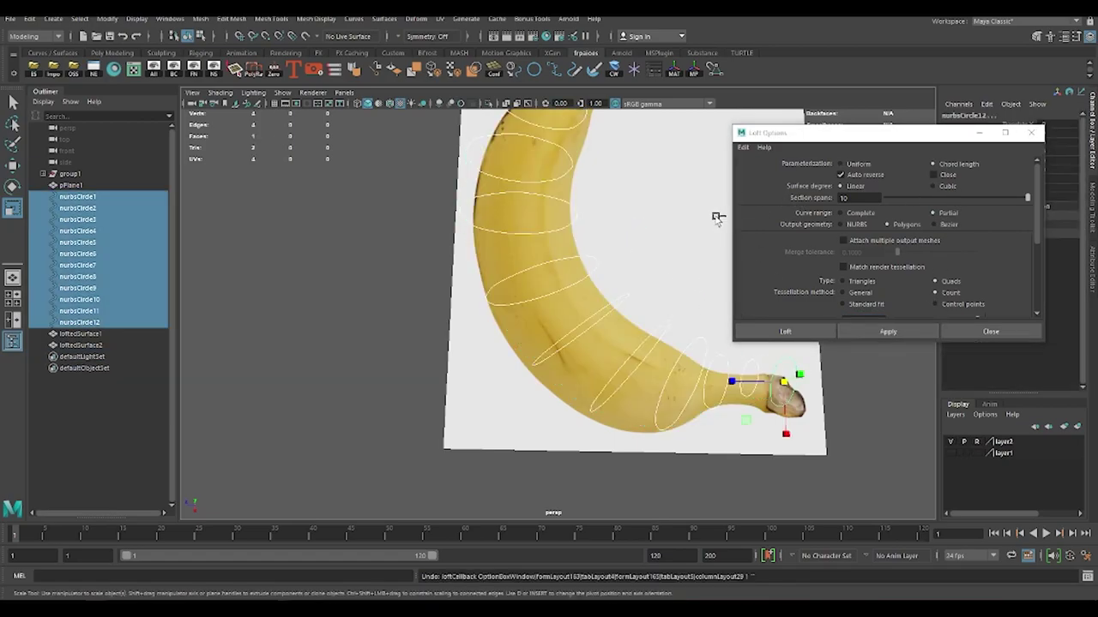
click(888, 332)
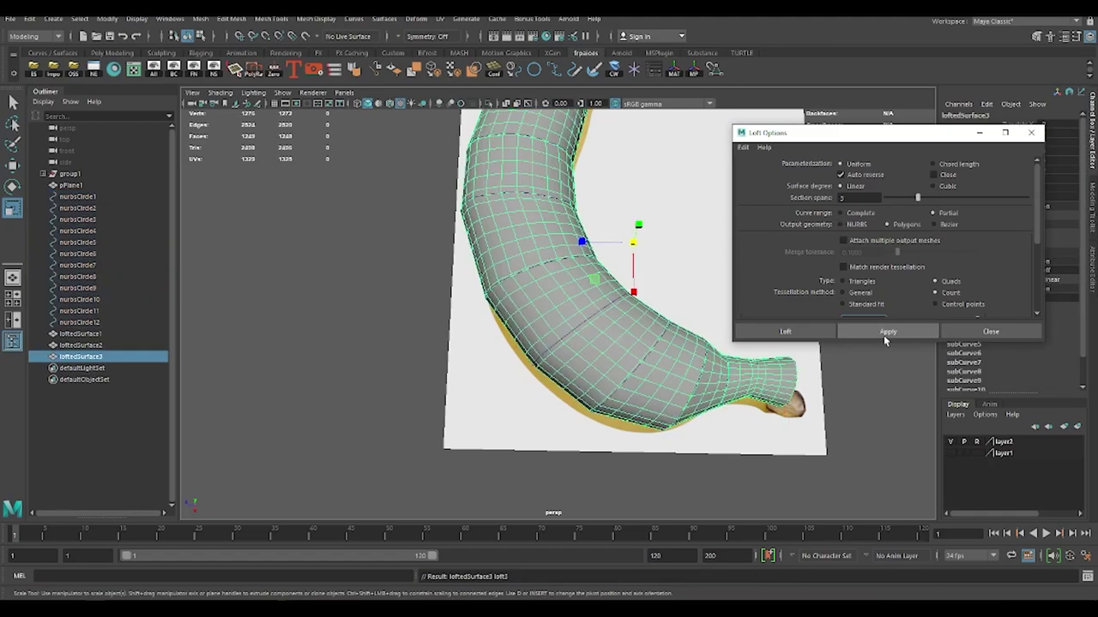
scroll(894, 205, down, 5)
scroll(602, 260, up, 5)
Isolate the lofted banana and apply Edit Edge Flow to edge loops along its underside
key(ctrl+1)
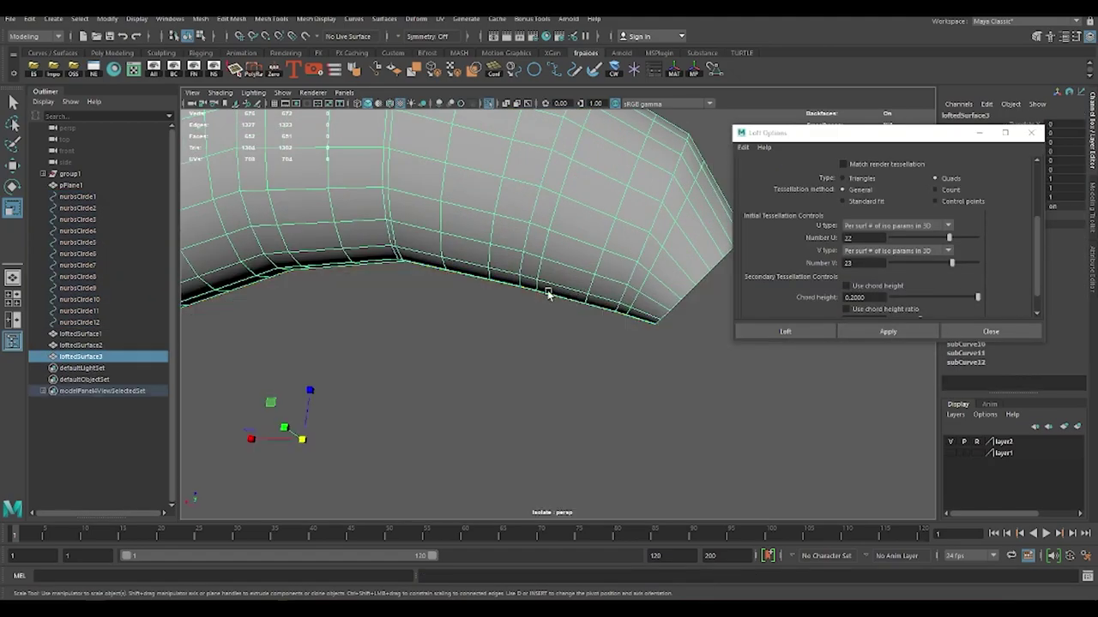
scroll(590, 273, up, 3)
key(F10)
double_click(590, 268)
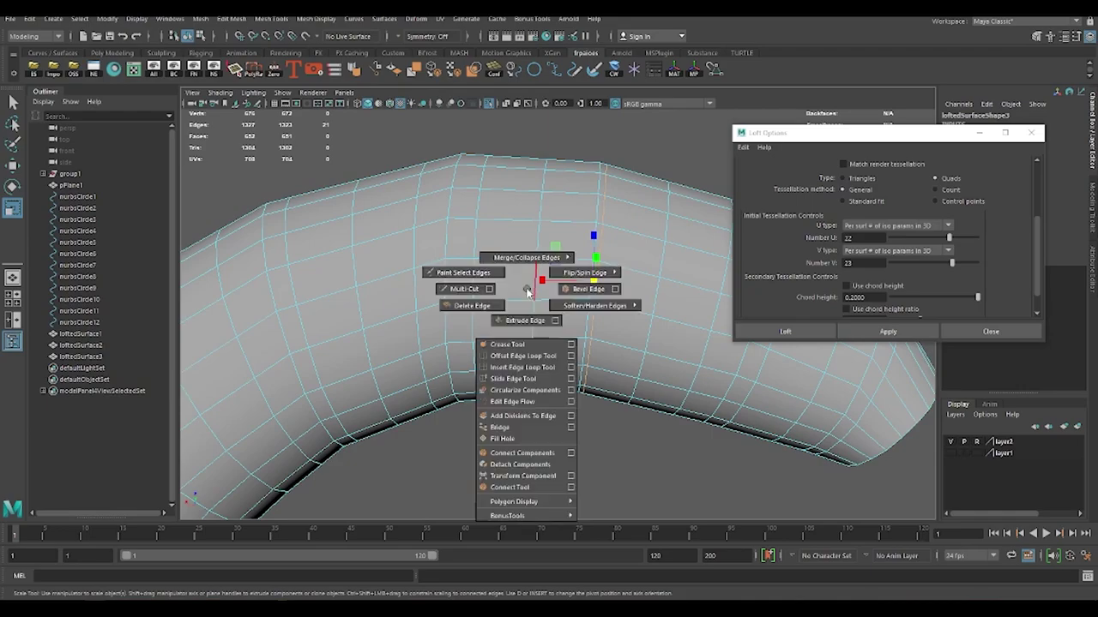
shift+right_drag(462, 287, 543, 375)
click(576, 289)
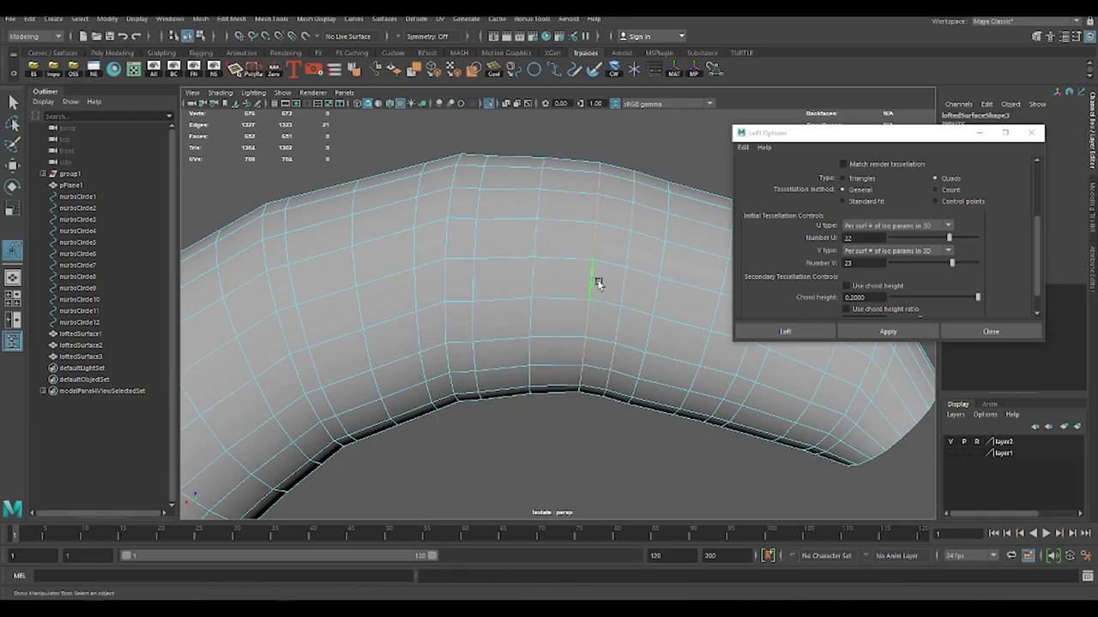
click(595, 282)
Preview the banana with smooth display and inspect its outer bend
key(F8)
key(3)
scroll(458, 292, down, 5)
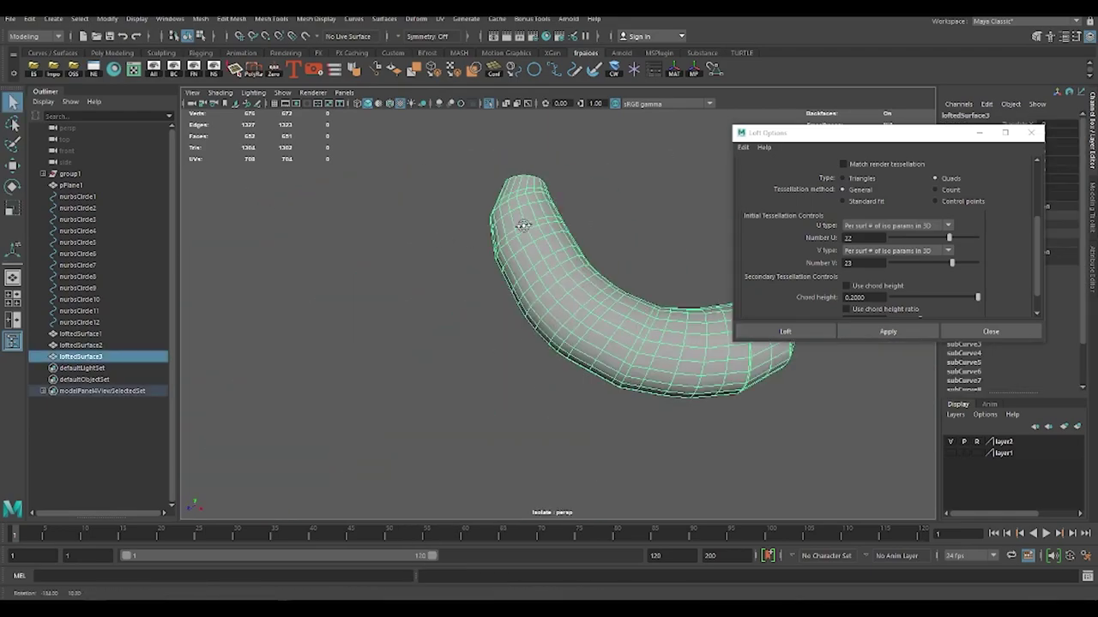
mouse_move(521, 225)
alt+mouse_down()
mouse_move(634, 322)
mouse_move(576, 320)
mouse_move(543, 357)
alt+mouse_up()
mouse_move(653, 358)
alt+mouse_down()
mouse_move(564, 352)
mouse_move(588, 352)
alt+mouse_up()
key(1)
scroll(588, 348, up, 5)
Apply Edit Edge Flow to the edge at the outer bend, then restore the full scene
key(F11)
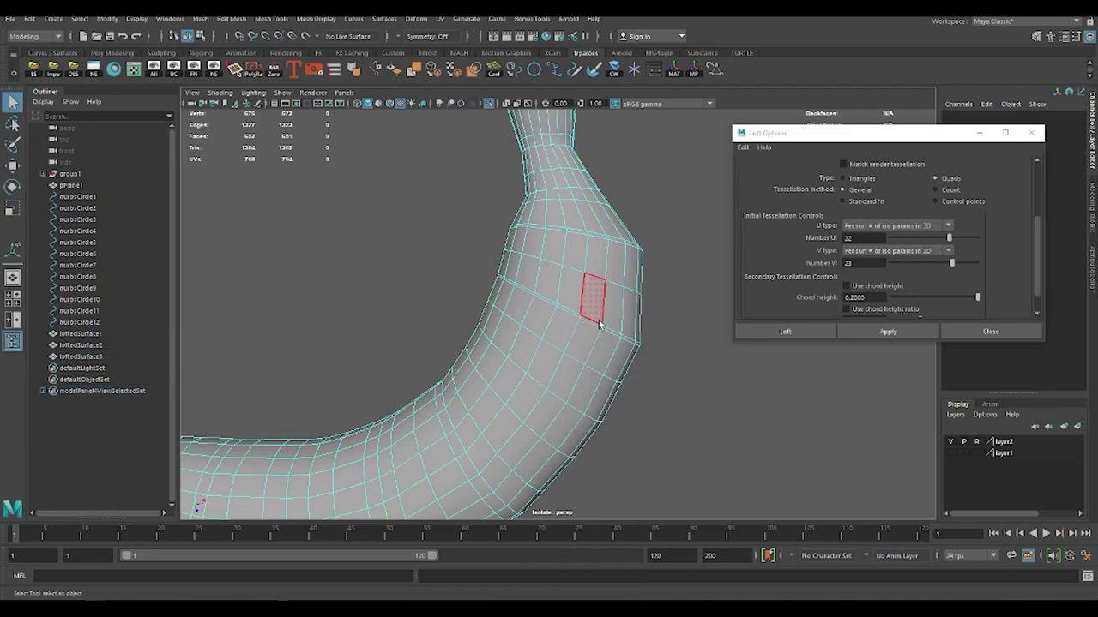
shift+right_drag(596, 323, 605, 415)
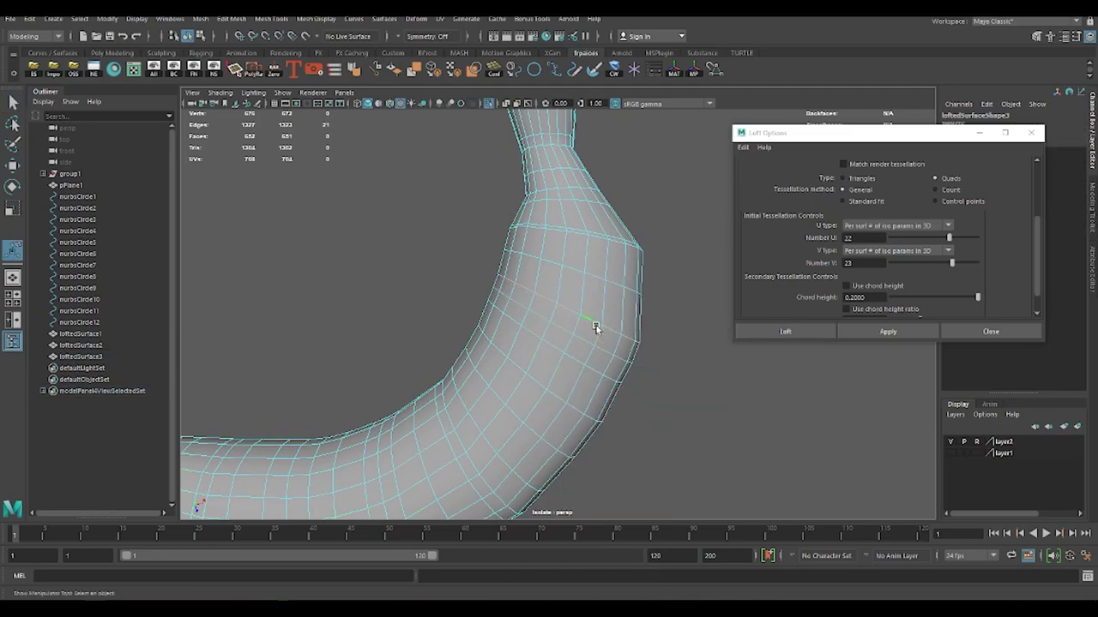
click(598, 278)
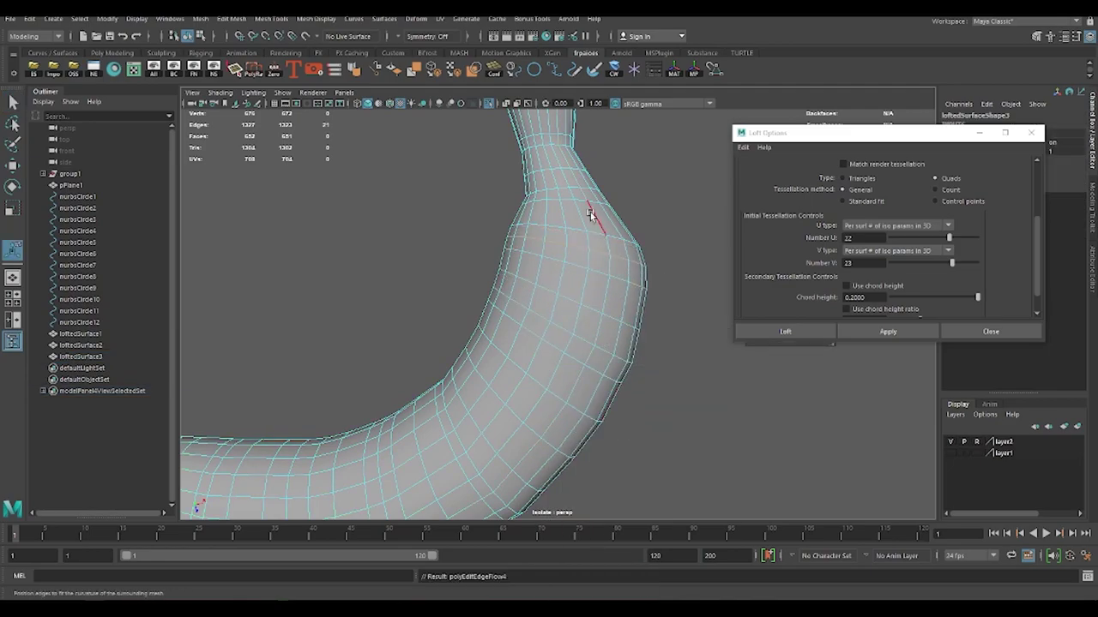
key(F8)
mouse_move(609, 189)
alt+mouse_down()
mouse_move(541, 297)
mouse_move(555, 342)
mouse_move(632, 368)
mouse_move(588, 367)
mouse_move(656, 343)
mouse_move(690, 363)
mouse_move(591, 290)
mouse_move(566, 253)
mouse_move(659, 388)
mouse_move(520, 269)
alt+mouse_up()
click(632, 368)
key(ctrl+1)
Extrude the banana's open end and push it inward to close the tip
right_drag(520, 269, 520, 248)
click(493, 323)
key(ctrl+e)
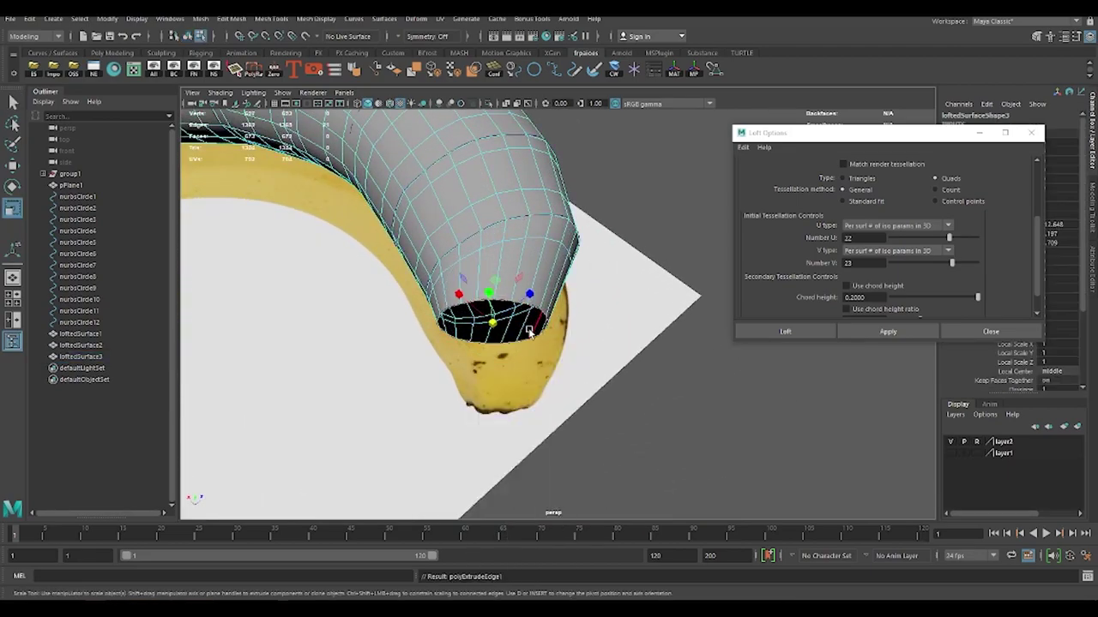
mouse_move(491, 323)
mouse_down()
mouse_move(463, 333)
mouse_move(492, 321)
mouse_up()
key(w)
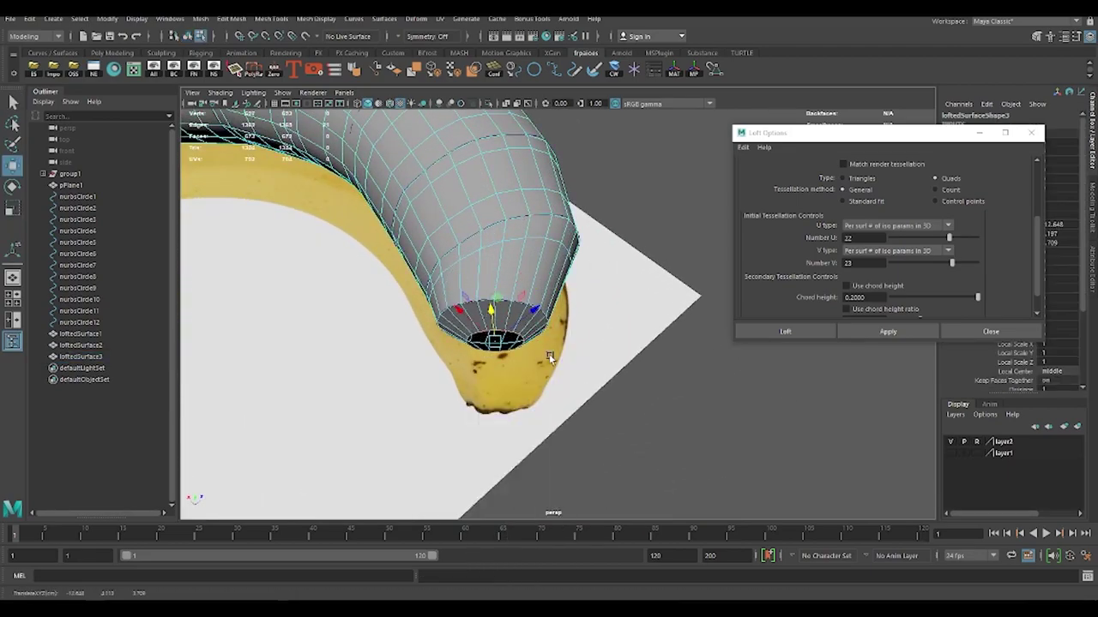
alt+drag(550, 358, 537, 318)
key(F8)
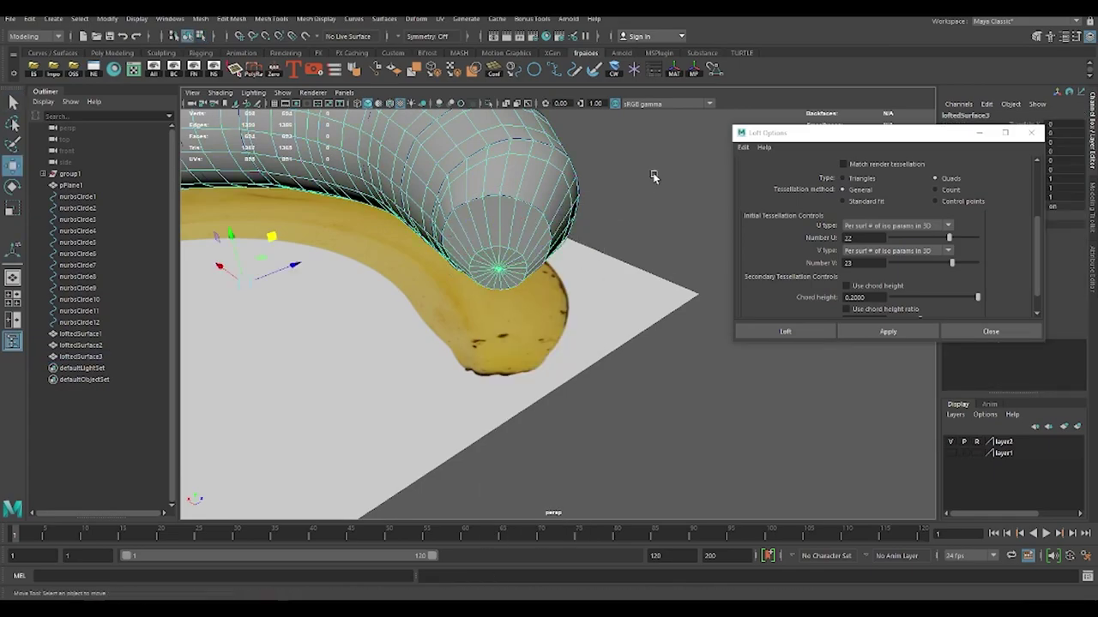
Bevel the tip faces with fraction 0.5 and close the Loft Options window
alt+drag(657, 176, 600, 304)
mouse_move(524, 268)
right_down()
mouse_move(528, 295)
mouse_move(526, 270)
right_up()
click(515, 270)
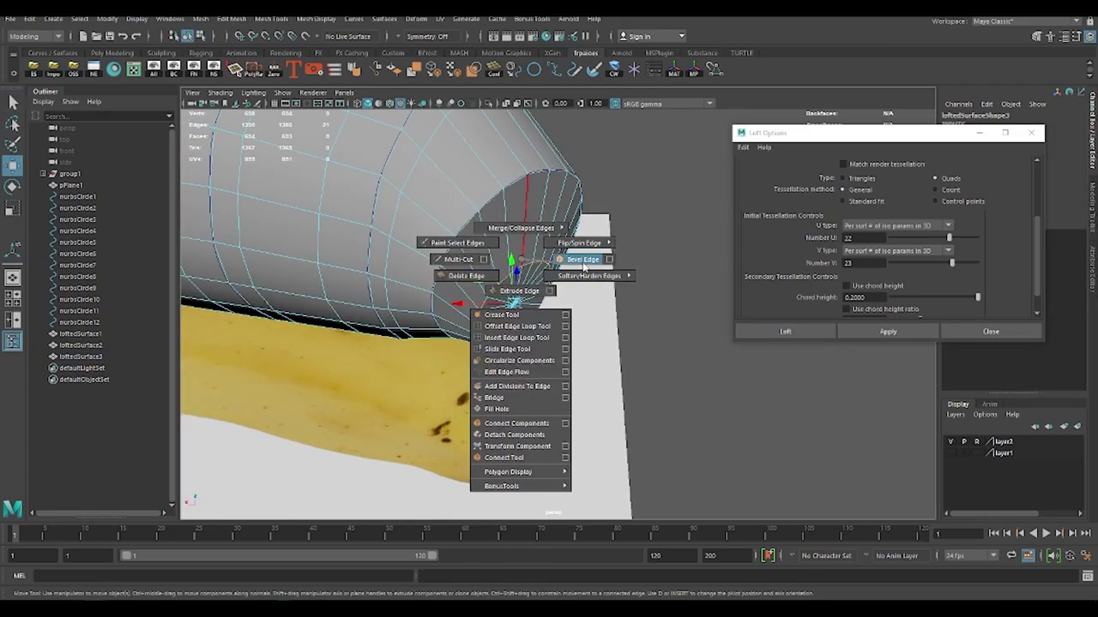
click(775, 337)
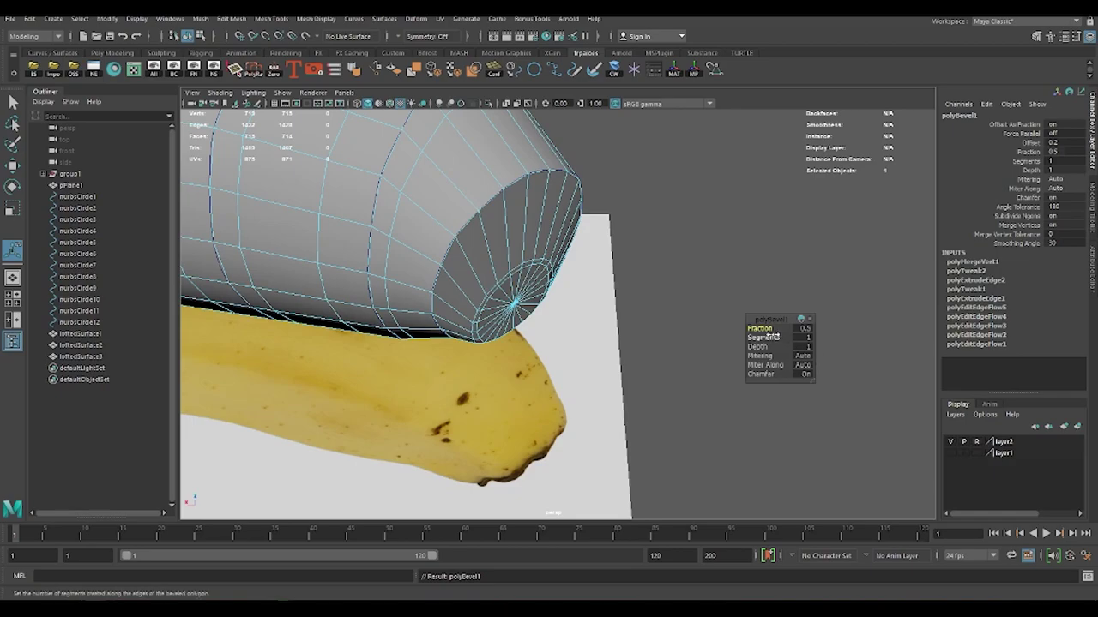
key(q)
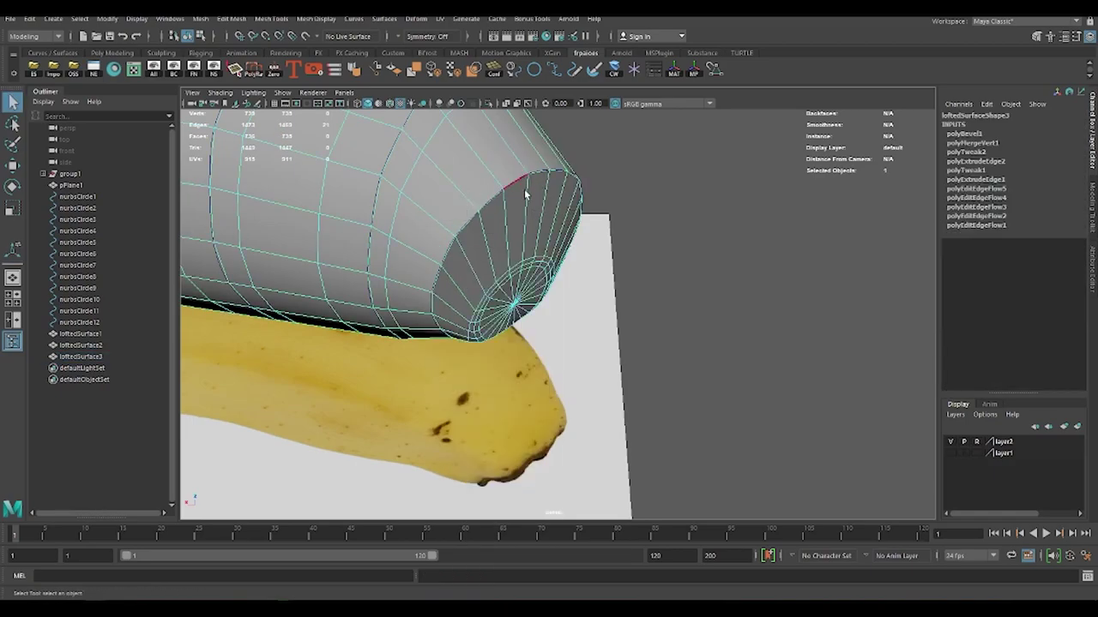
right_drag(676, 170, 694, 277)
Isolate the banana mesh and circularize its tip edges three times
alt+drag(694, 276, 566, 307)
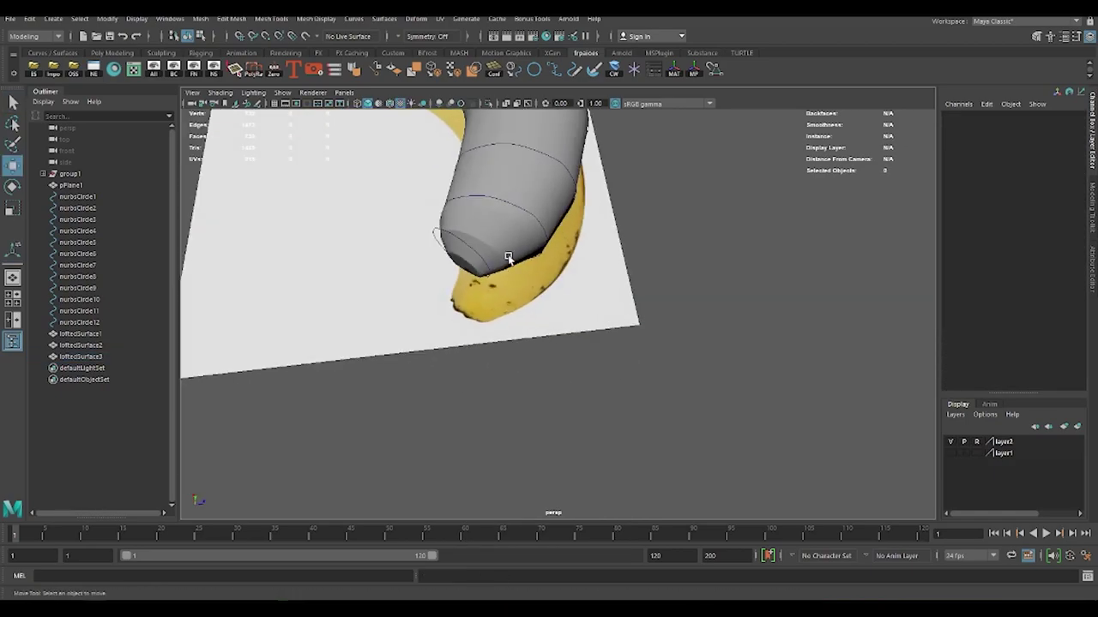
key(w)
key(ctrl+1)
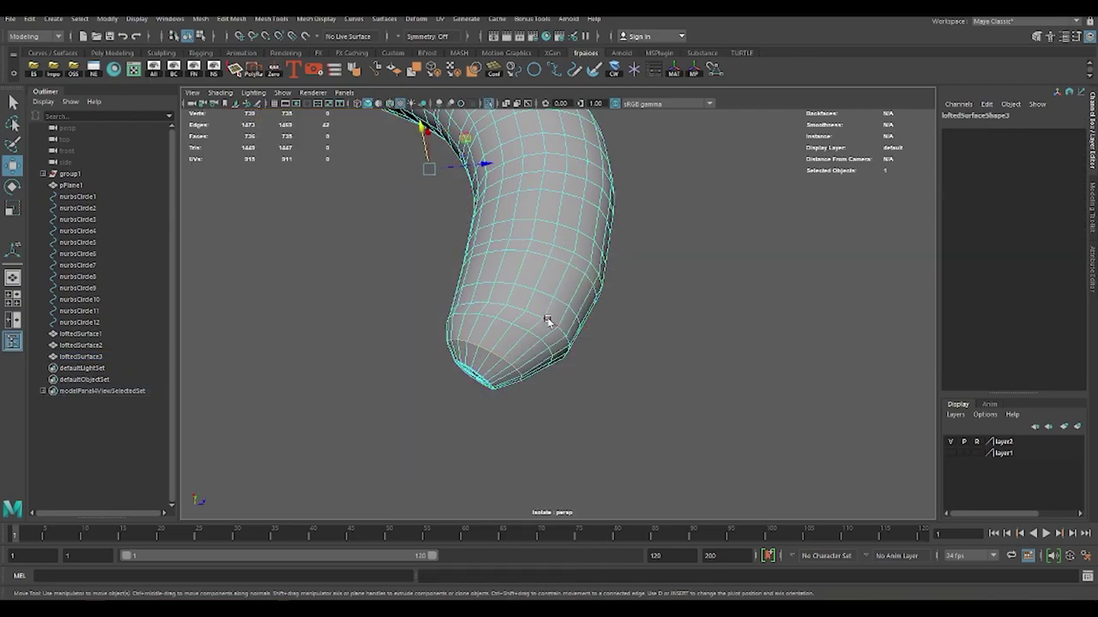
shift+right_drag(557, 293, 634, 403)
key(g)
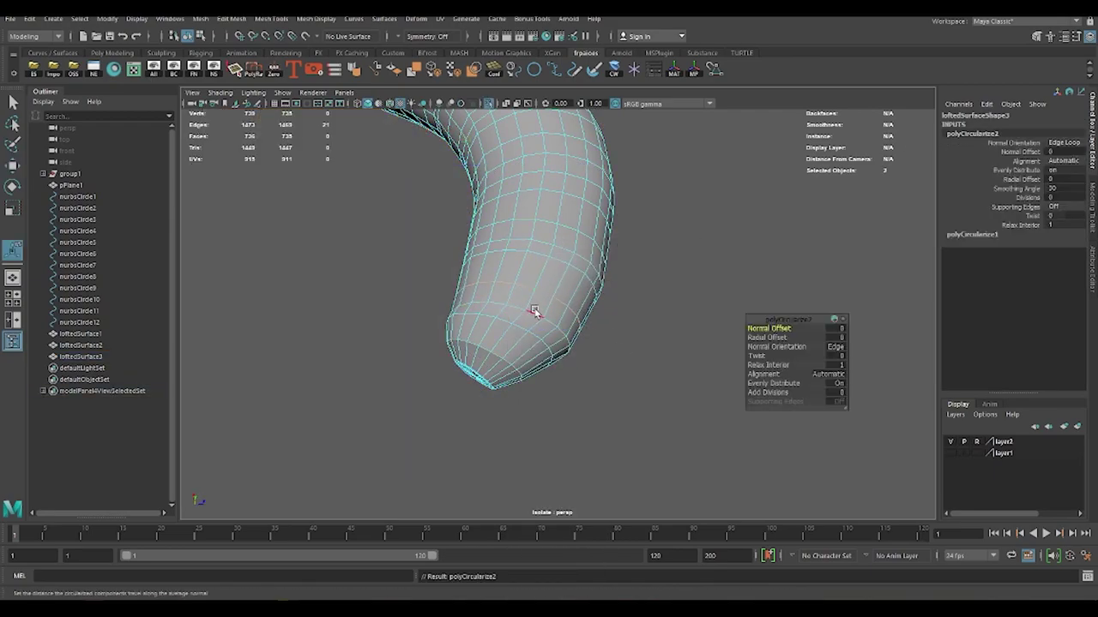
key(g)
alt+drag(546, 311, 561, 320)
Apply Edit Edge Flow to successive edge loops along the banana body
shift+right_drag(562, 320, 620, 291)
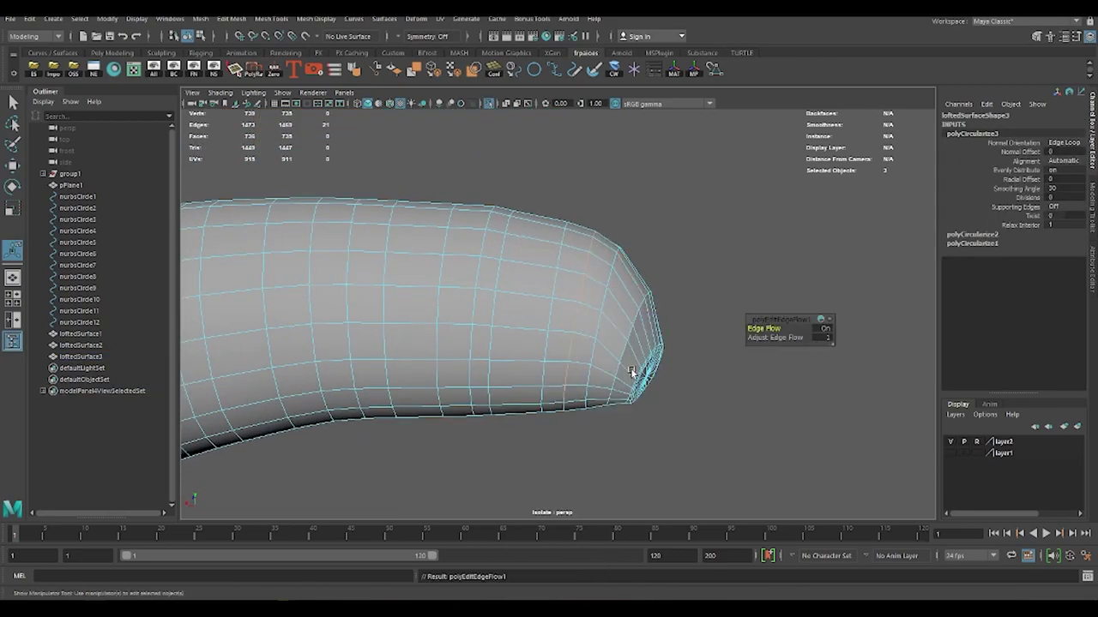
click(505, 248)
key(g)
key(g)
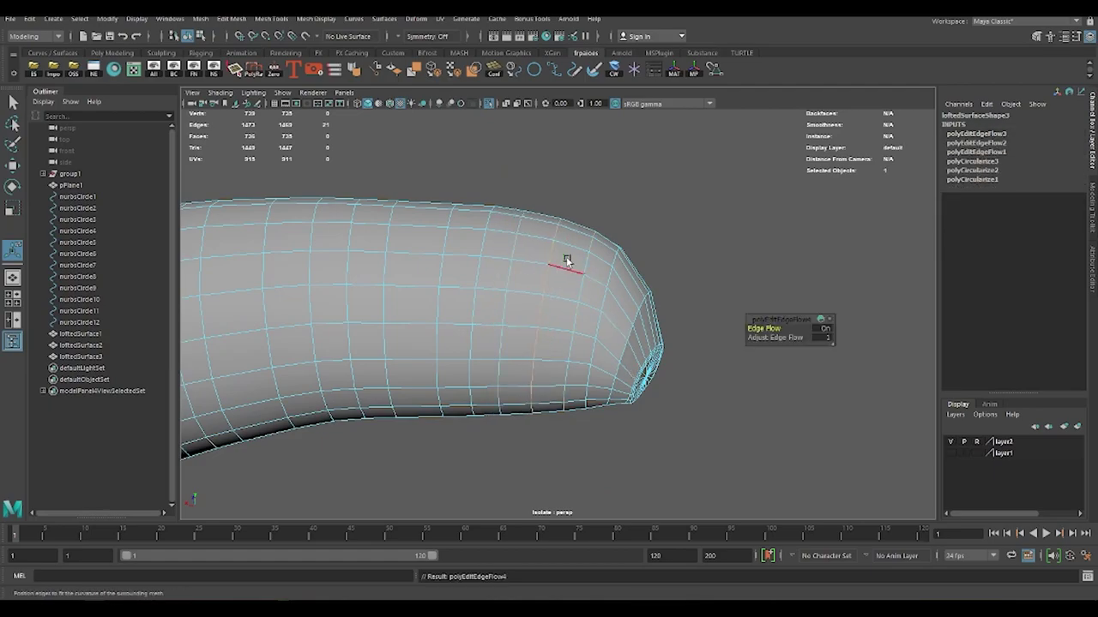
key(g)
click(486, 247)
key(g)
click(392, 249)
key(g)
key(g)
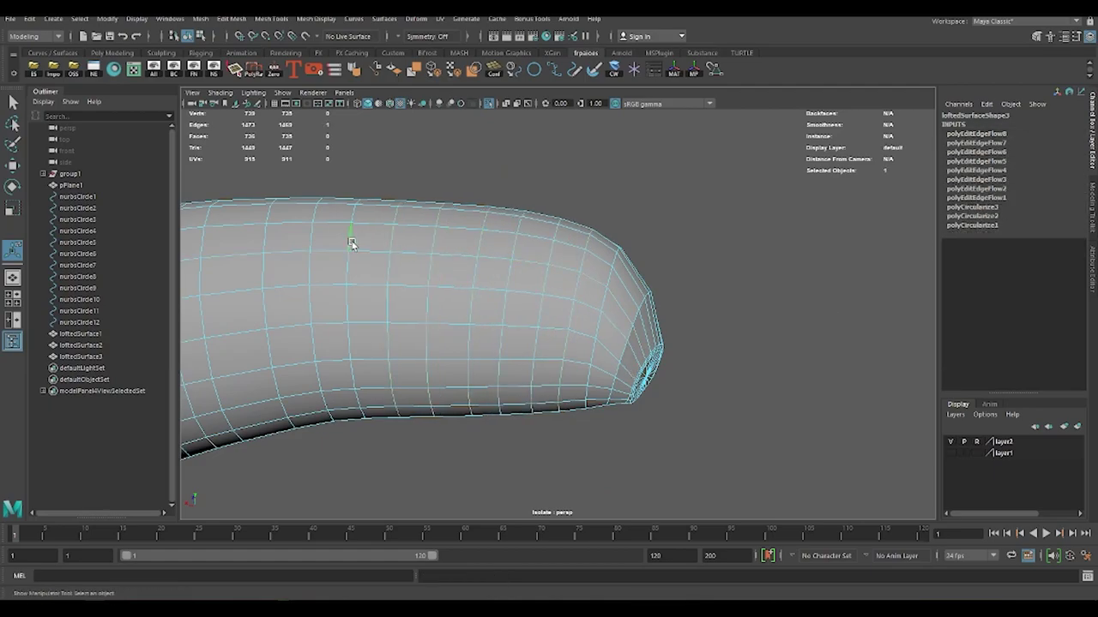
click(286, 243)
key(g)
key(g)
click(311, 240)
key(g)
key(g)
key(g)
key(g)
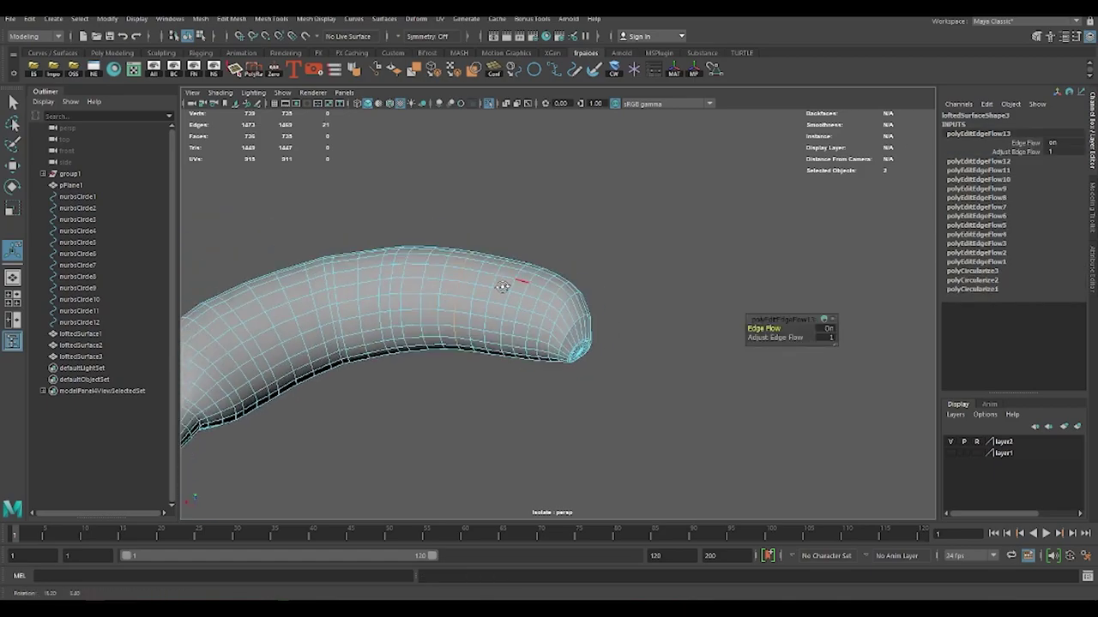
Relax the remaining loops along the curve, then return to object mode and deselect
mouse_move(313, 243)
alt+mouse_down()
mouse_move(528, 264)
mouse_move(496, 210)
alt+mouse_up()
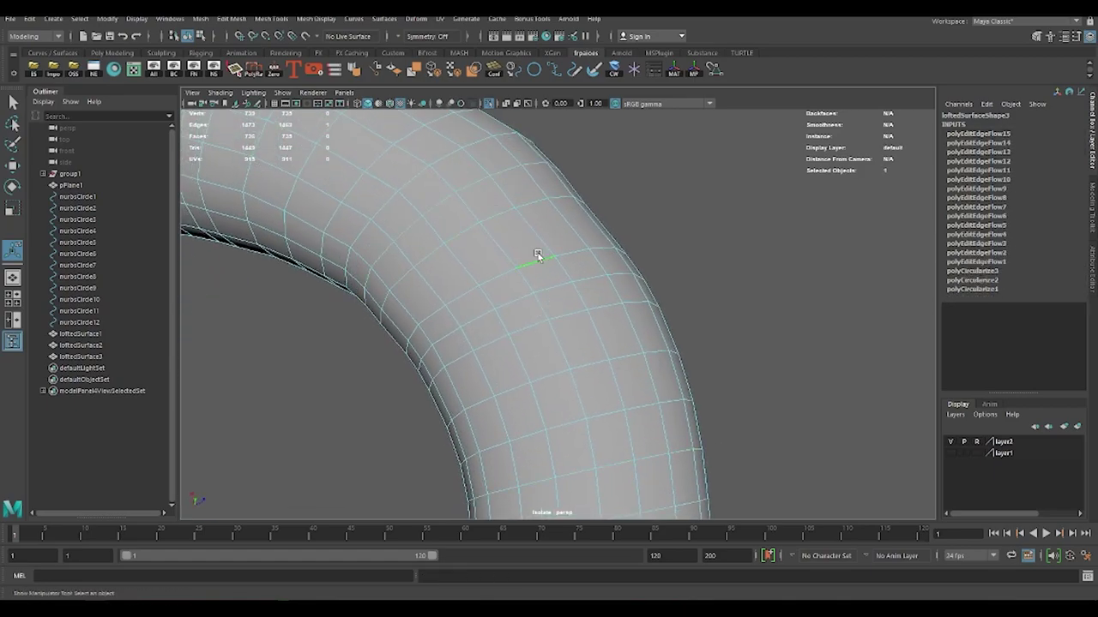
shift+right_drag(537, 253, 533, 260)
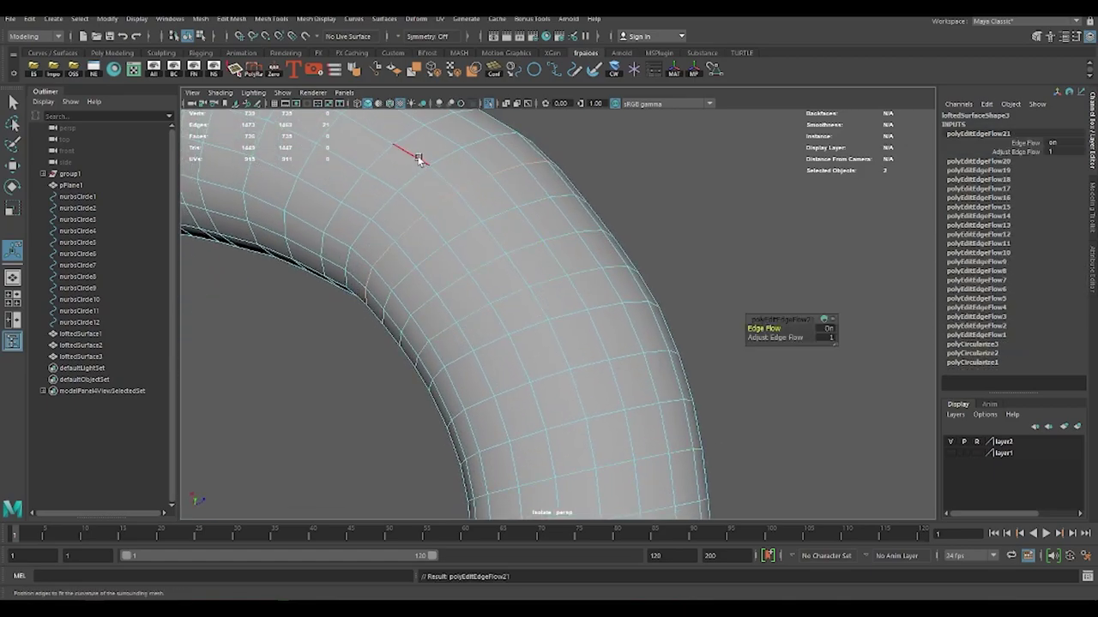
click(459, 224)
shift+right_drag(459, 225, 463, 228)
scroll(489, 240, down, 5)
scroll(519, 274, up, 5)
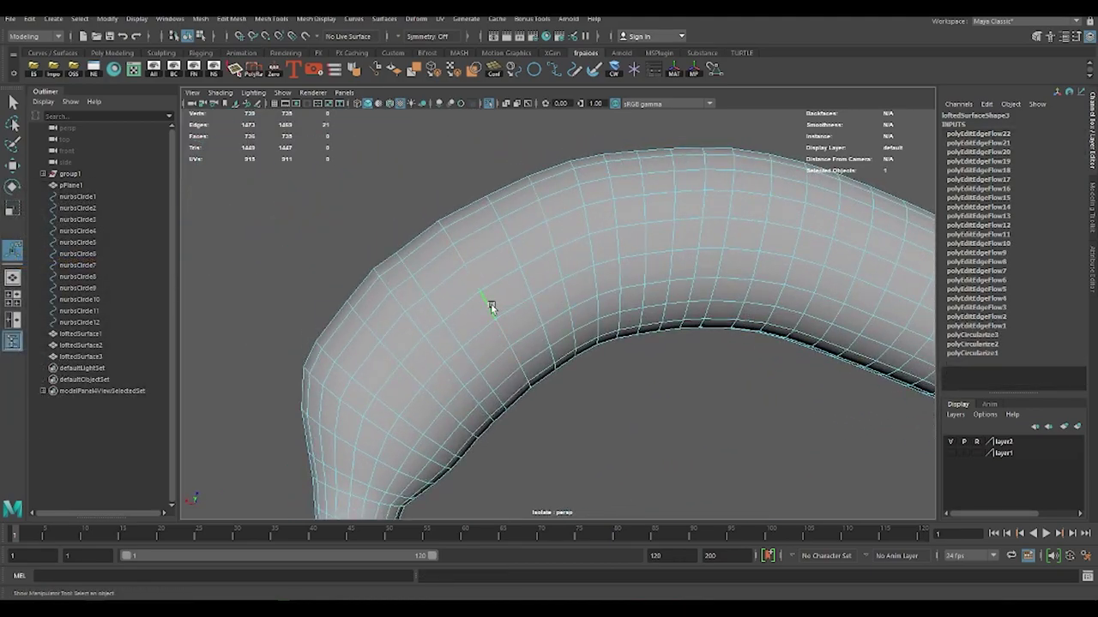
click(443, 335)
shift+right_drag(444, 336, 468, 308)
click(466, 306)
key(F8)
click(500, 206)
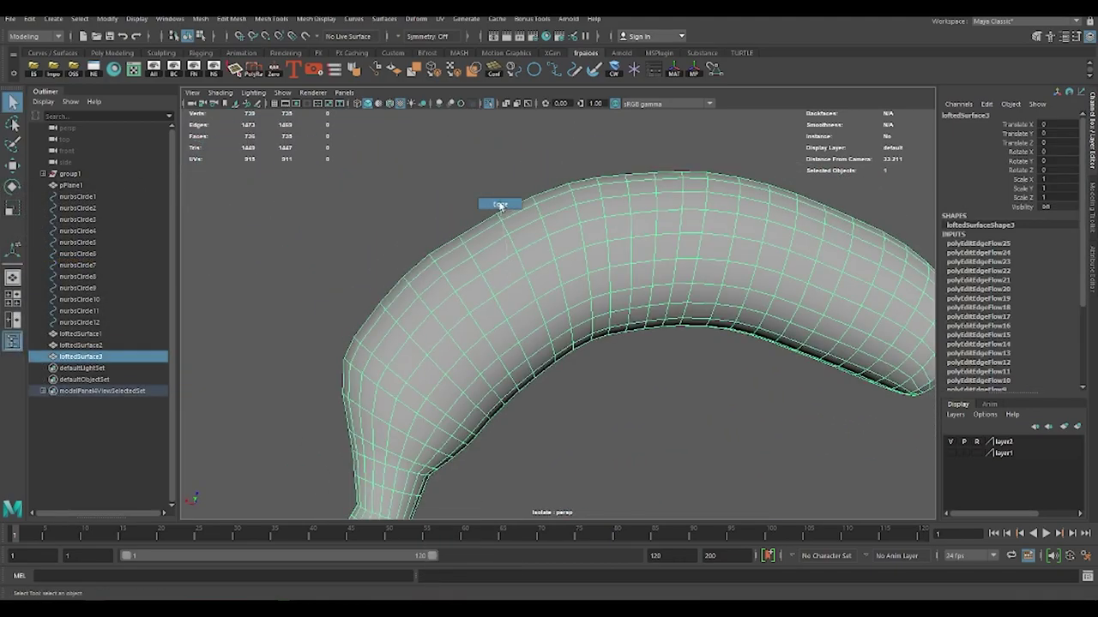
right_click(538, 262)
scroll(541, 283, down, 5)
Soften the banana's edges and relax edge loops near the stem with Edit Edge Flow
alt+drag(549, 325, 593, 349)
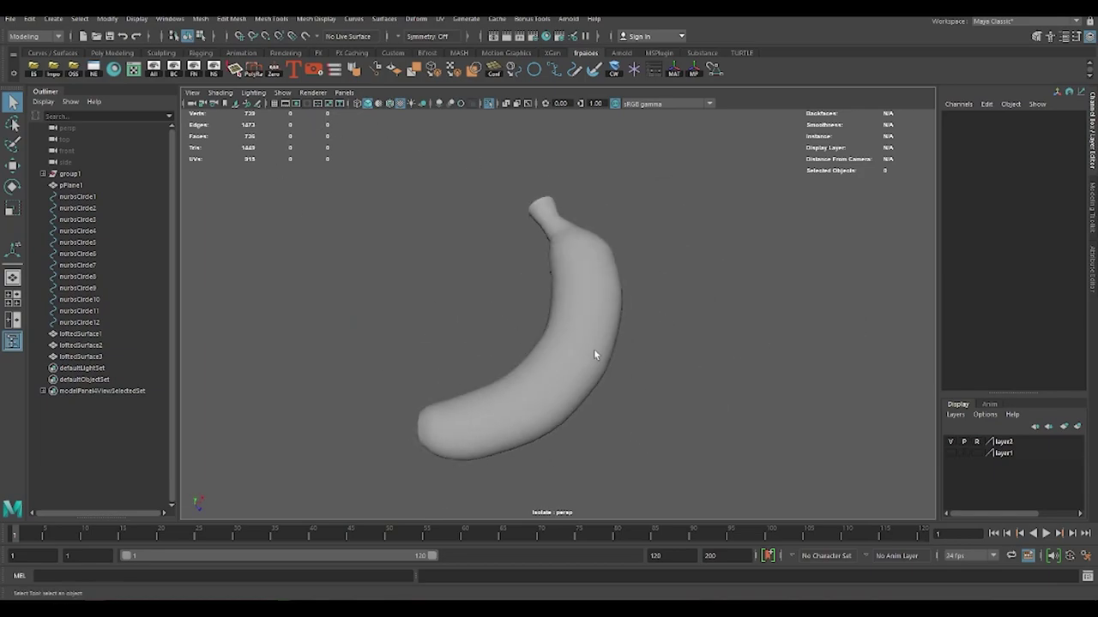
click(594, 354)
click(354, 70)
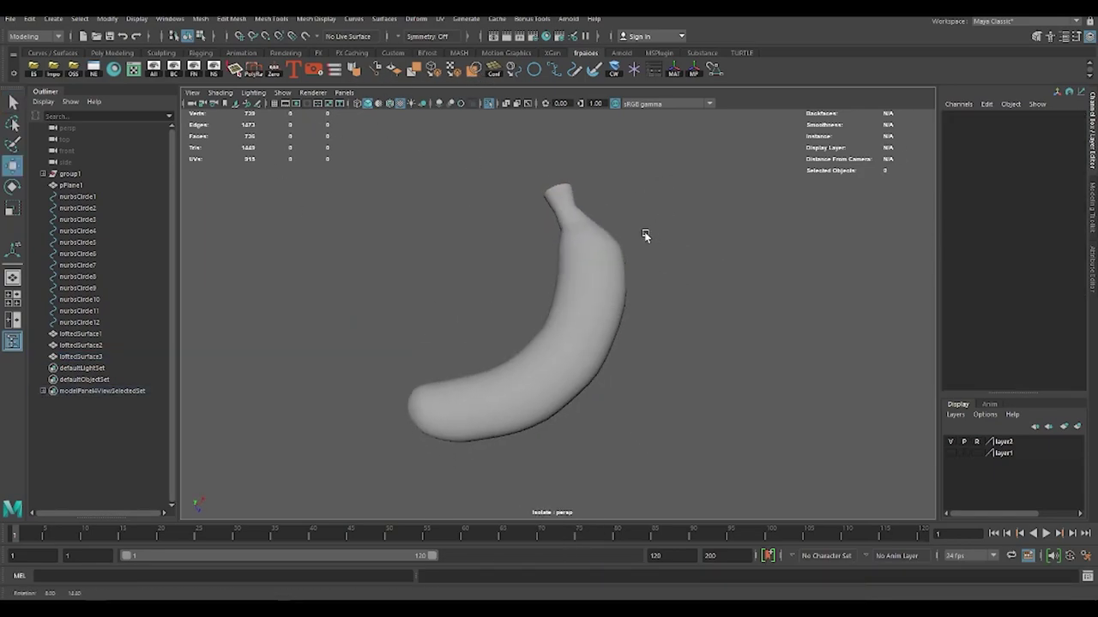
alt+drag(644, 235, 649, 318)
key(w)
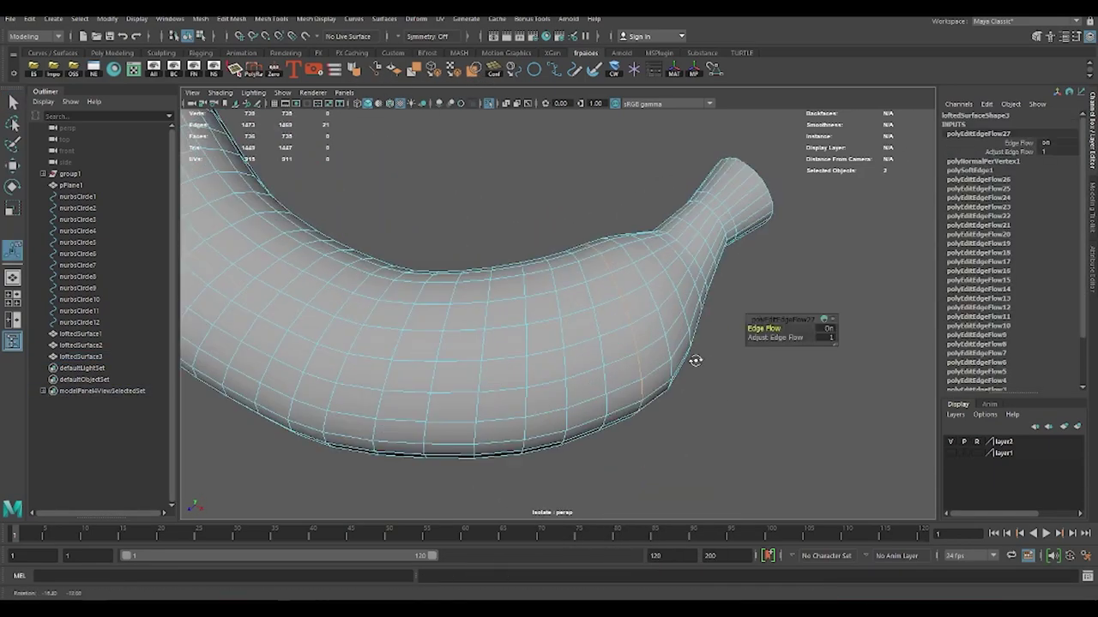
alt+drag(694, 361, 675, 218)
key(g)
double_click(666, 181)
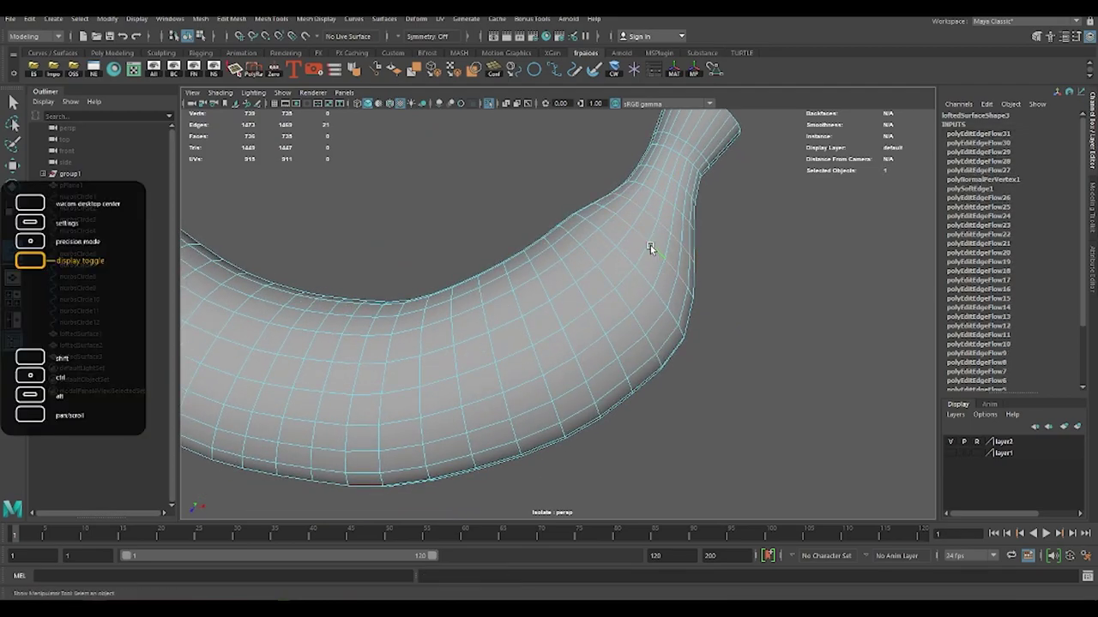
In top view, frame the banana and select its tip vertices with soft selection on
alt+drag(767, 194, 762, 316)
key(space)
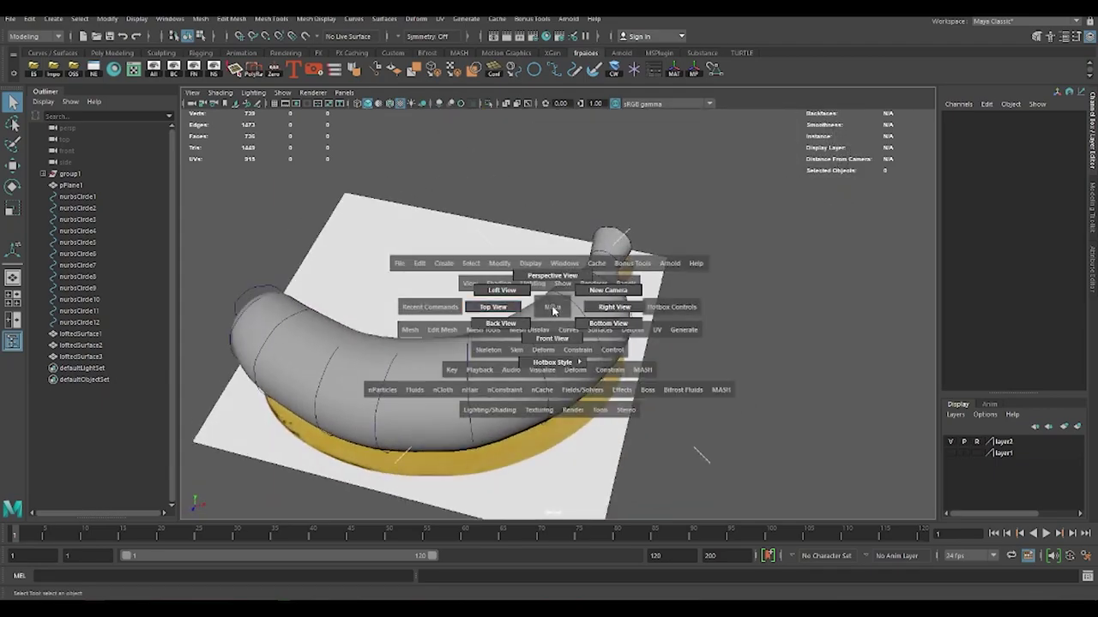
drag(539, 289, 525, 302)
click(674, 287)
key(f)
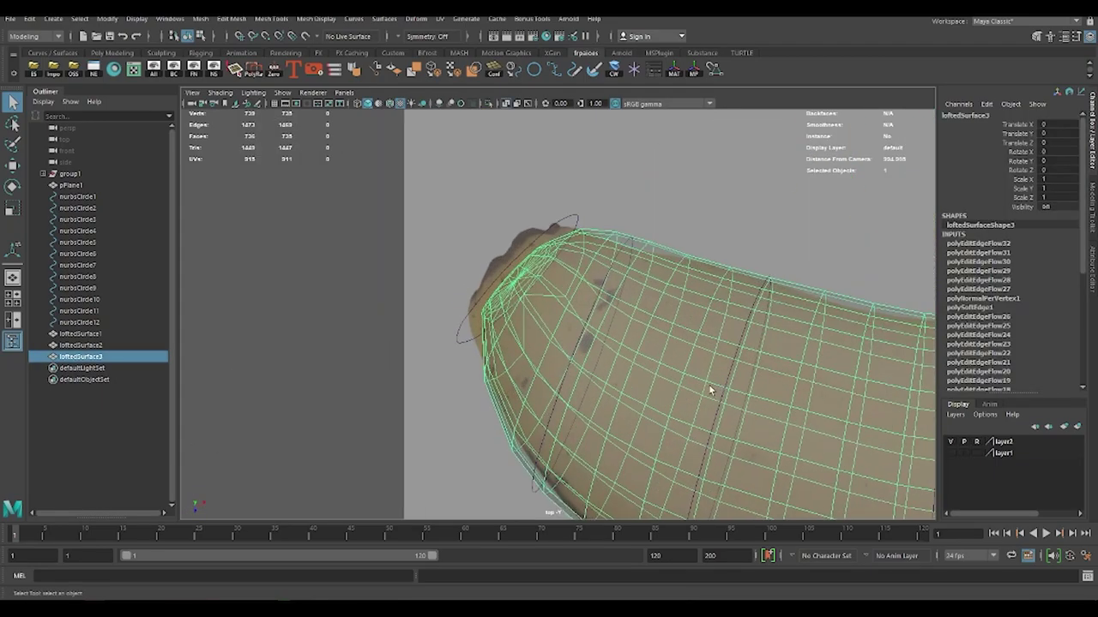
key(F9)
drag(561, 240, 526, 294)
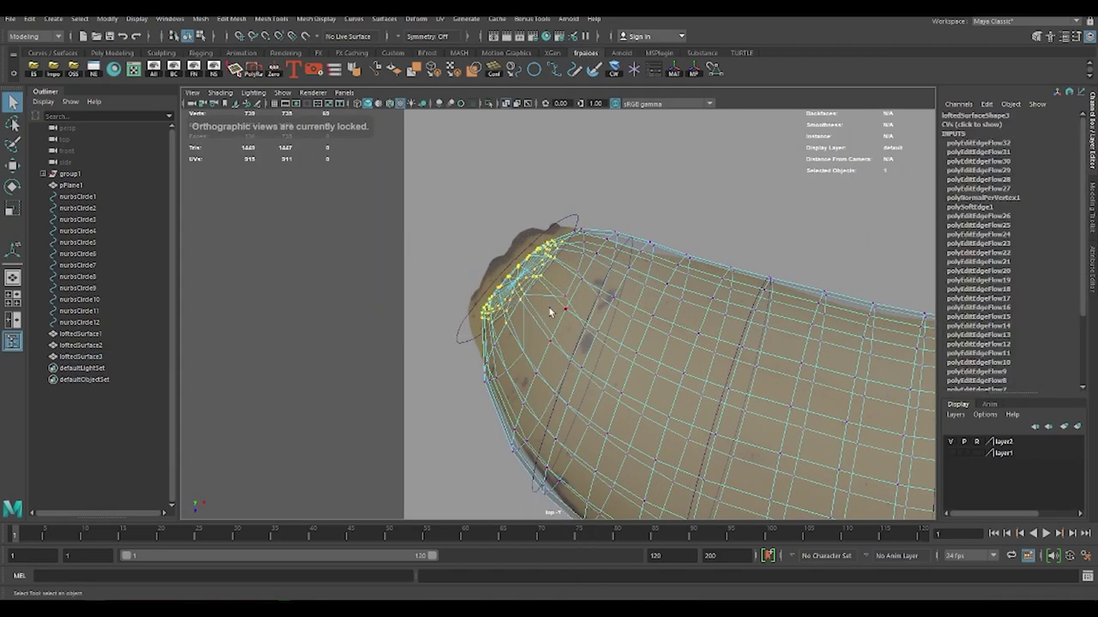
key(w)
key(b)
key(r)
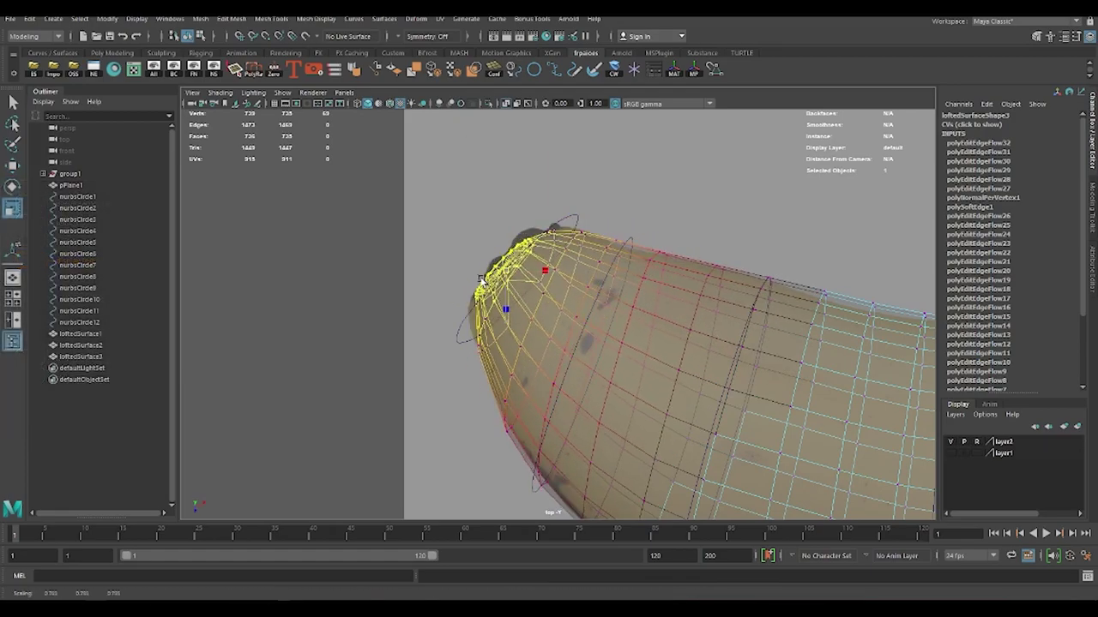
scroll(318, 213, up, 5)
scroll(591, 284, down, 8)
Select edge loops along the banana and relax a stem loop to follow the surface
double_click(571, 269)
key(e)
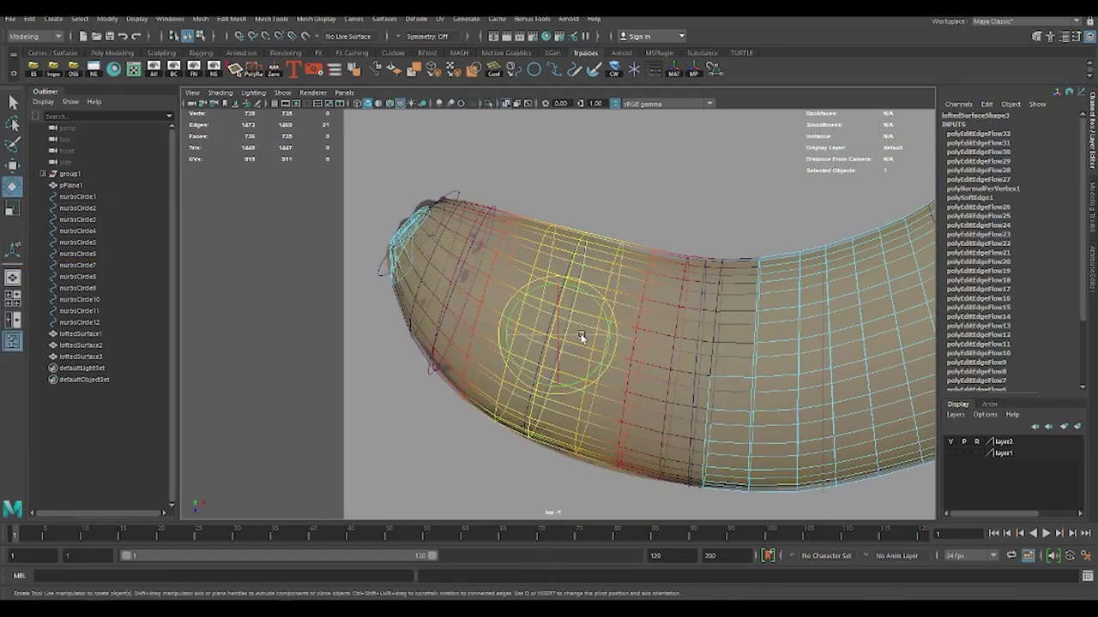
double_click(619, 409)
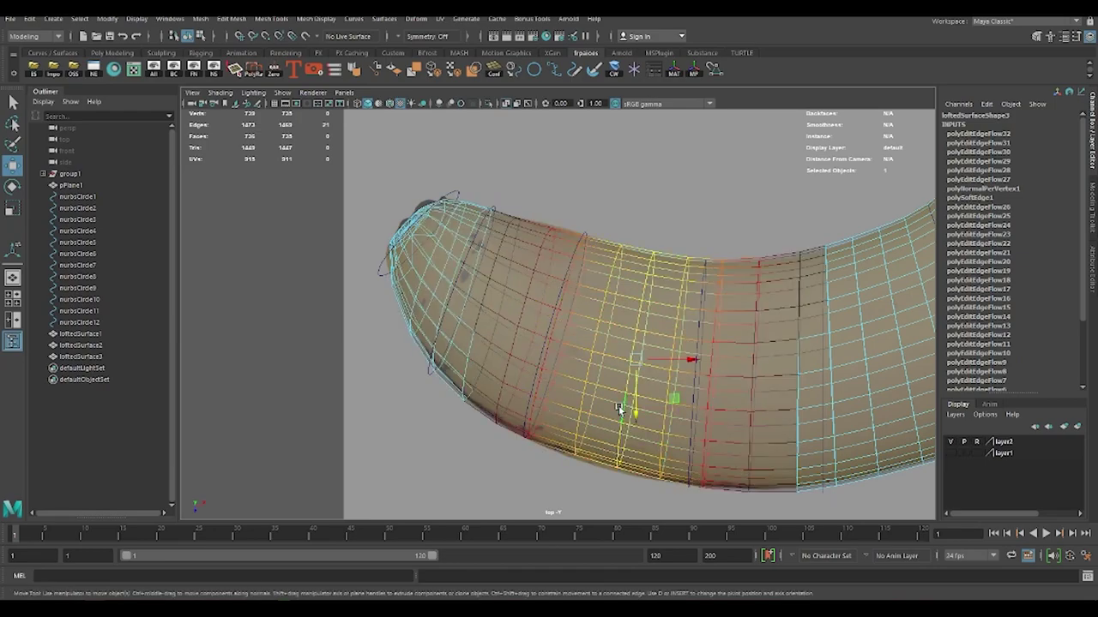
alt+middle_drag(640, 412, 735, 328)
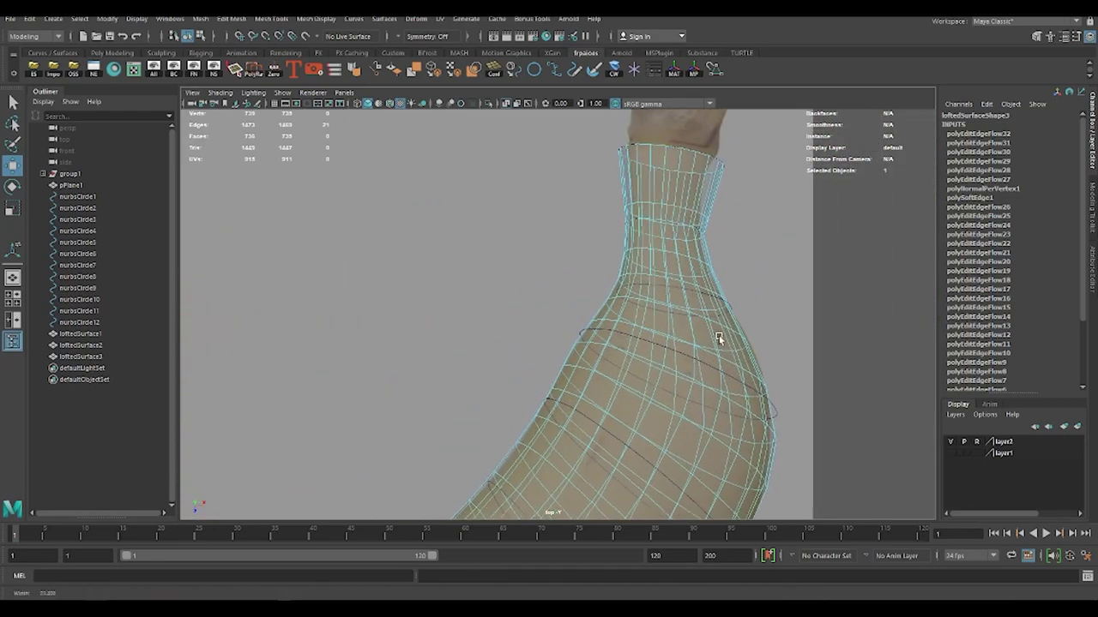
double_click(734, 328)
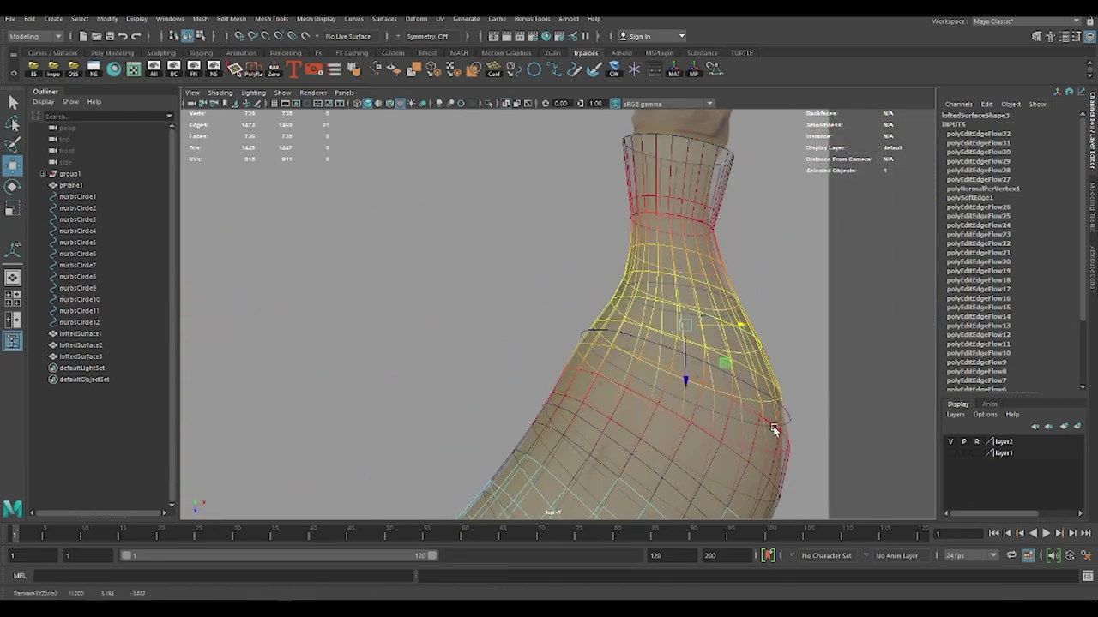
shift+right_drag(706, 373, 720, 425)
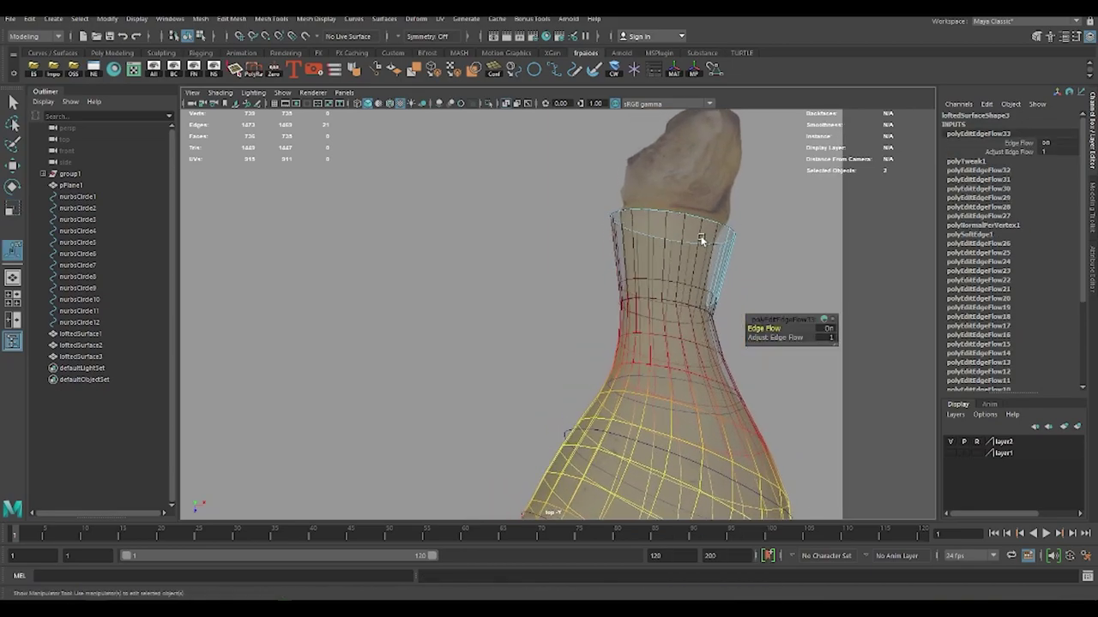
double_click(689, 214)
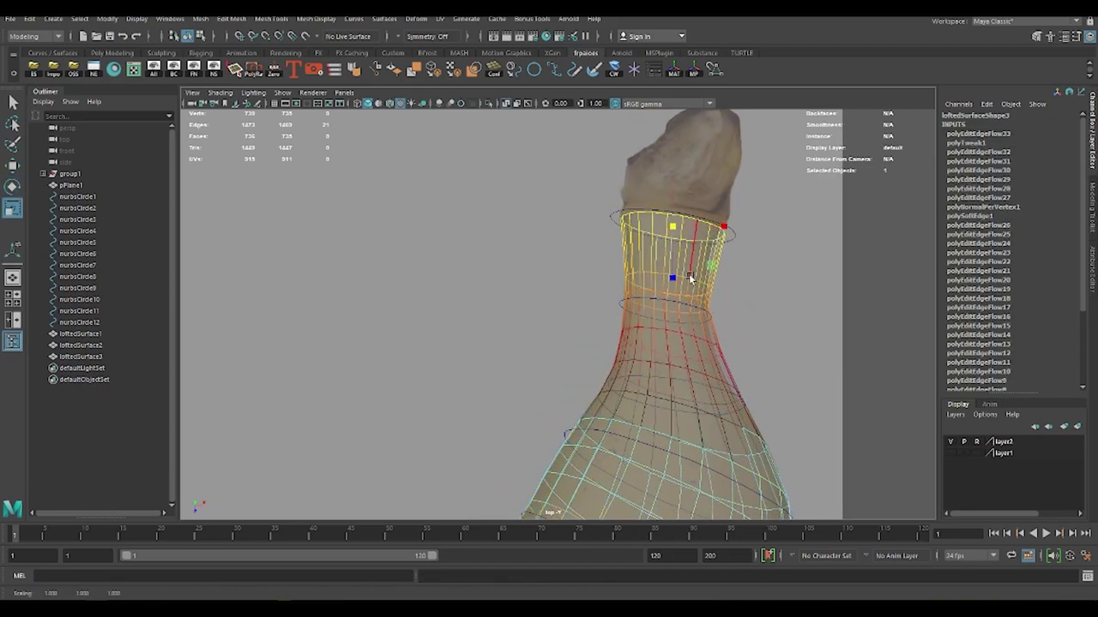
double_click(698, 285)
Scale the neck edge loop inward, then extrude the open end outward in perspective view
key(r)
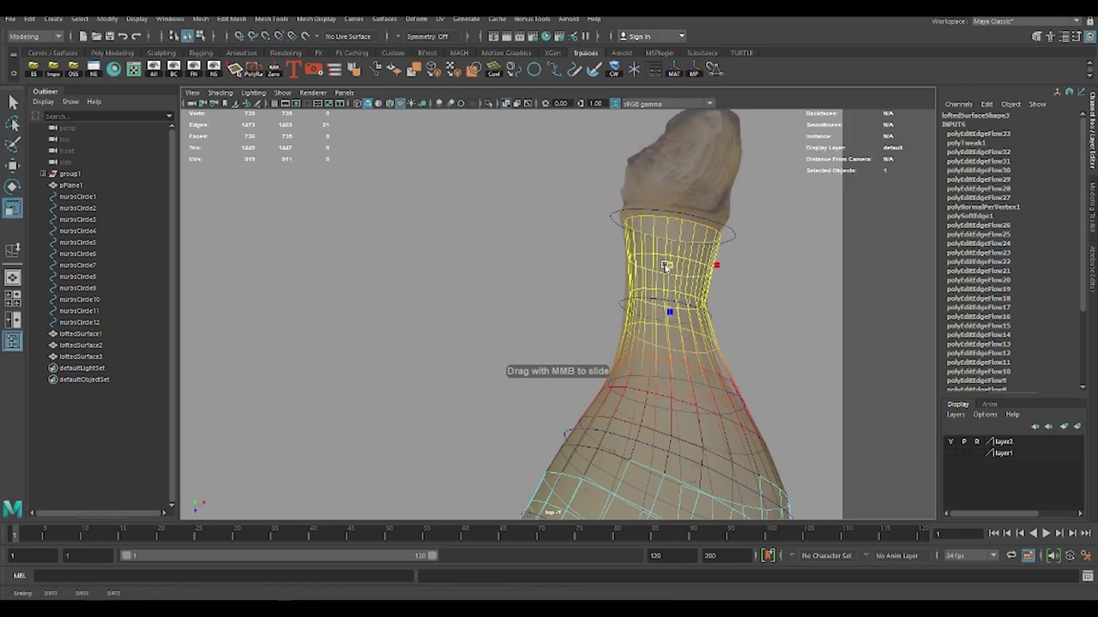
mouse_move(669, 270)
mouse_down()
mouse_move(632, 252)
mouse_move(651, 193)
mouse_up()
key(space)
alt+drag(552, 320, 620, 350)
key(w)
shift+drag(707, 336, 716, 342)
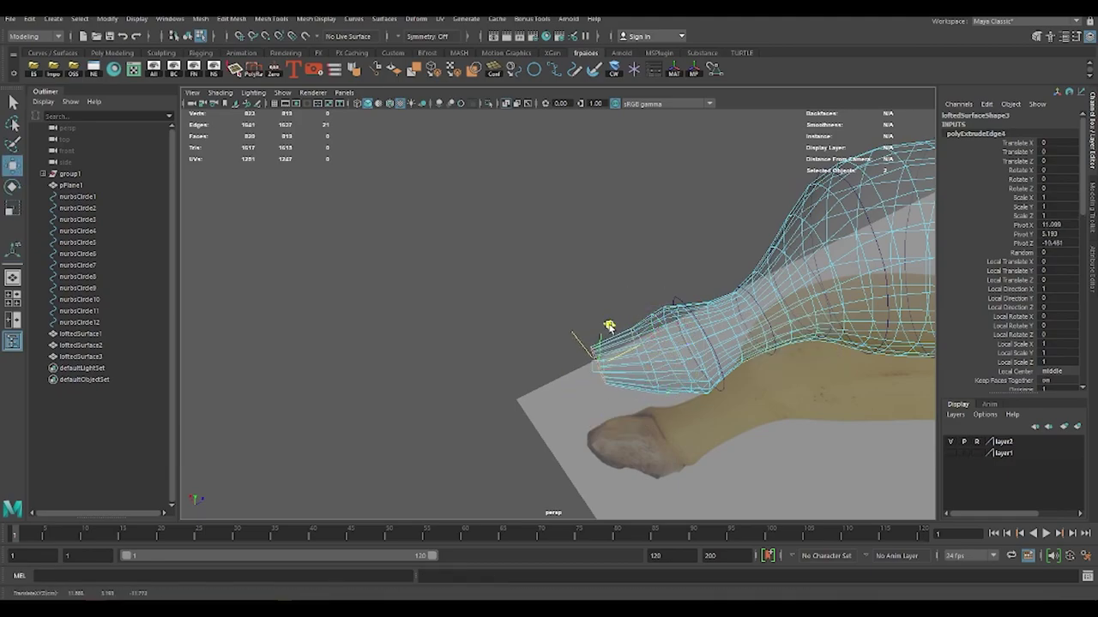
In the top view, extrude the stem's top border edges to lengthen it
key(space)
mouse_move(608, 326)
mouse_down()
mouse_move(637, 253)
mouse_move(688, 277)
mouse_up()
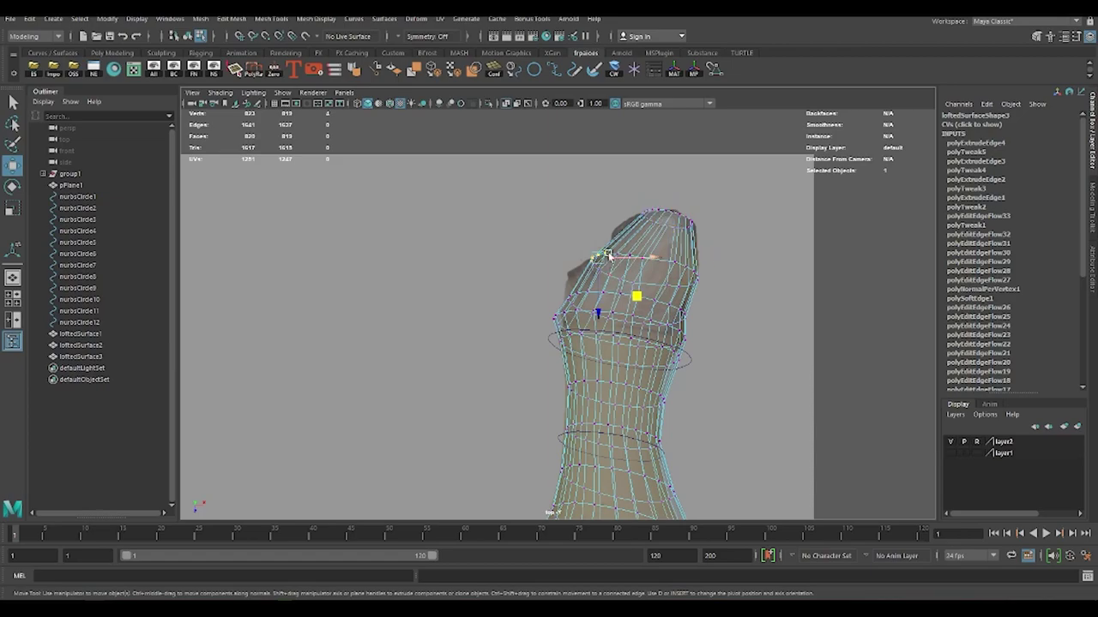
key(F8)
right_drag(662, 245, 657, 217)
click(678, 231)
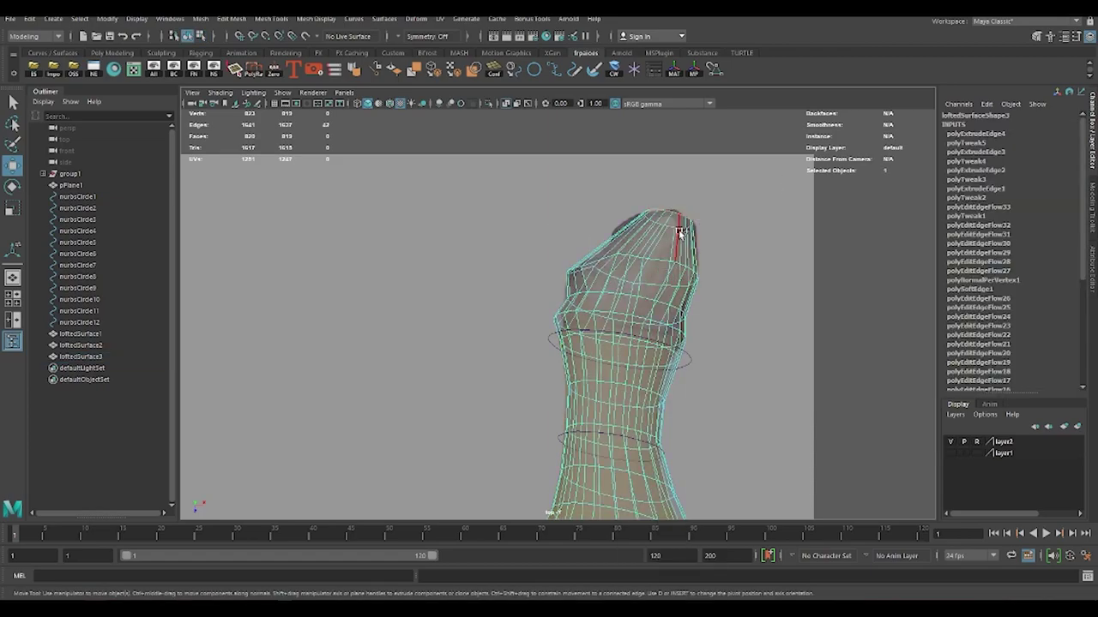
key(ctrl+e)
Scale and extrude the stem tip ring, then merge its vertices to close the opening
click(679, 215)
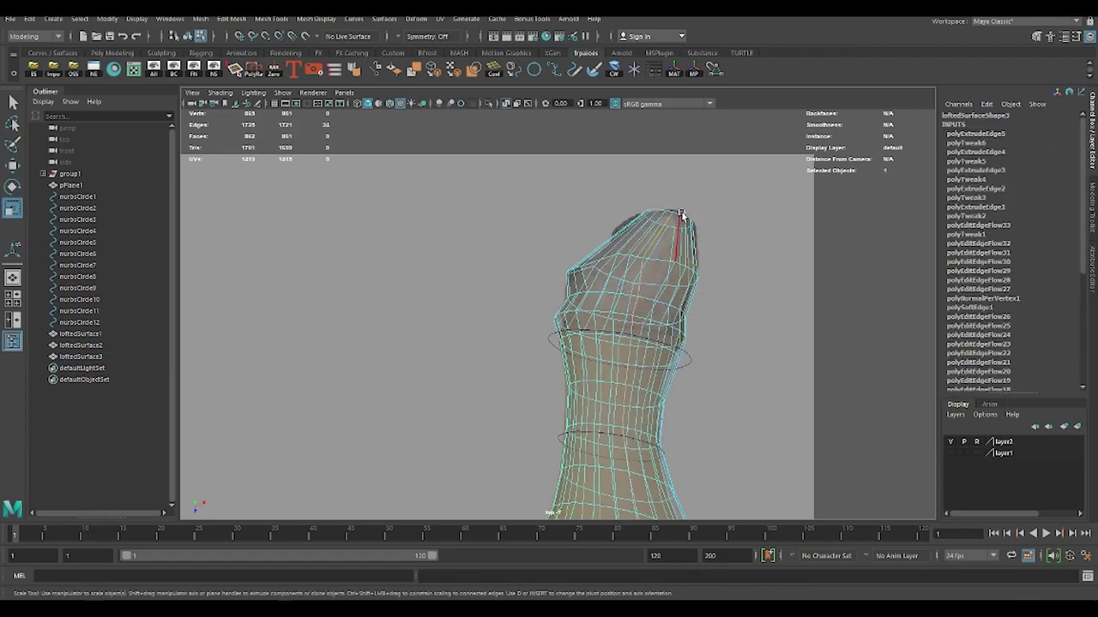
key(space)
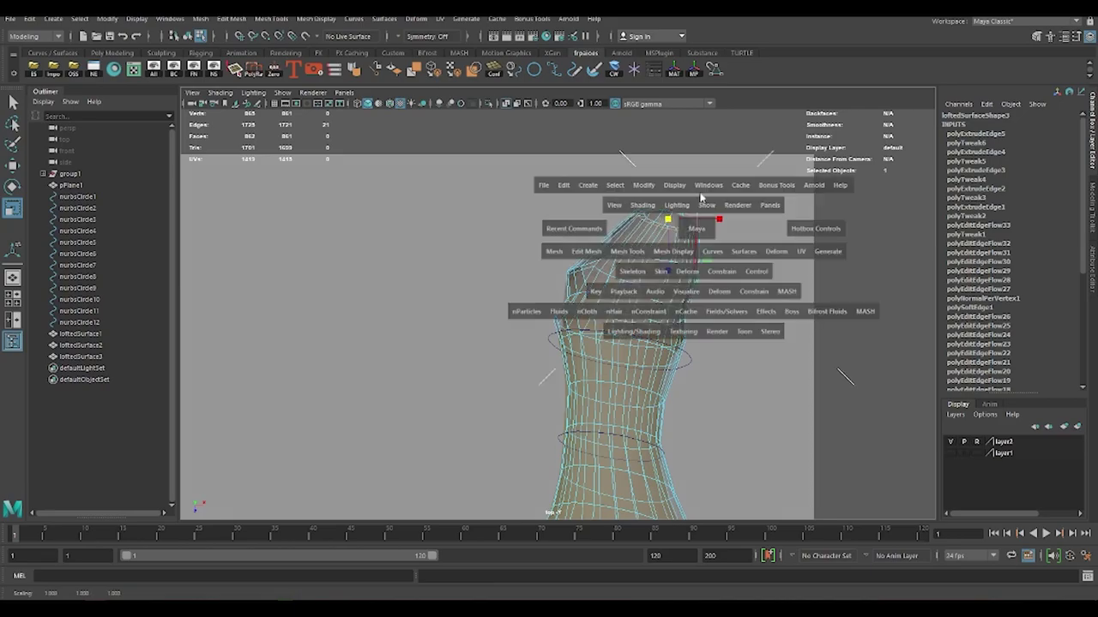
key(f)
key(r)
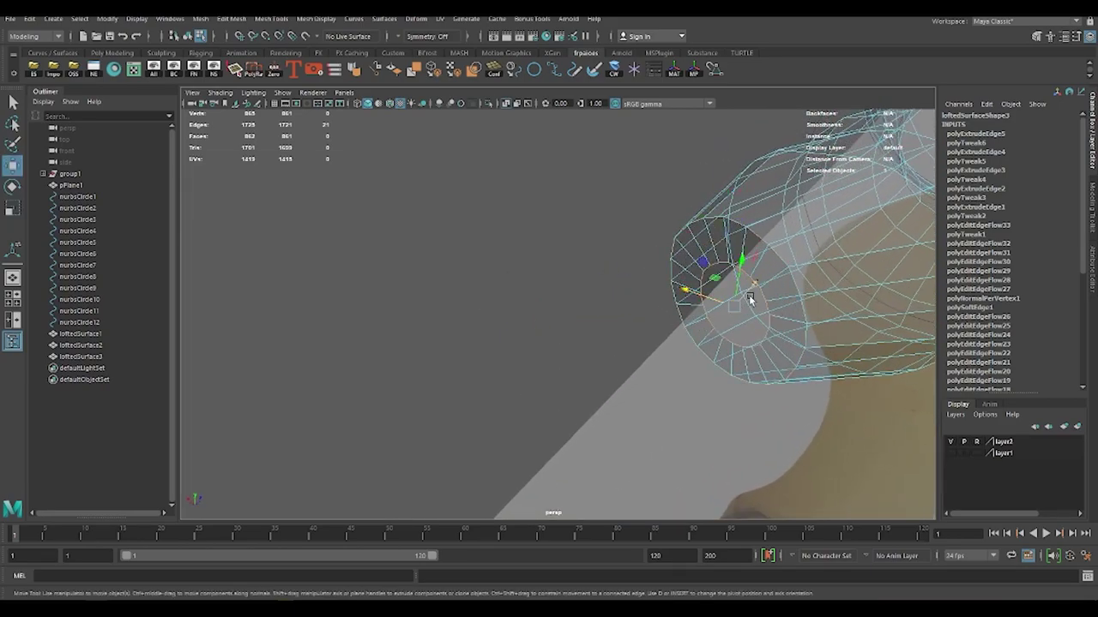
key(ctrl+e)
right_drag(727, 291, 740, 253)
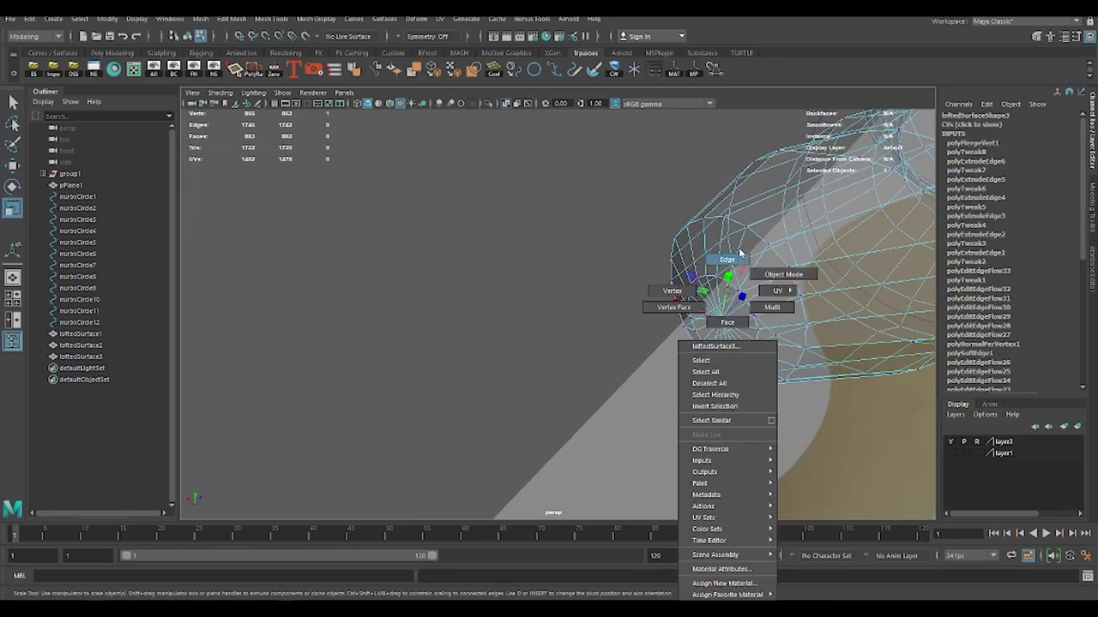
click(776, 275)
key(f)
Delete the NURBS guide circles nurbsCircle1–12, then select the banana mesh
click(502, 369)
mouse_move(360, 248)
alt+mouse_down()
mouse_move(502, 368)
mouse_move(743, 248)
mouse_move(729, 283)
alt+mouse_up()
mouse_move(549, 206)
mouse_down()
mouse_move(711, 337)
mouse_move(693, 300)
mouse_move(529, 243)
mouse_move(584, 301)
mouse_move(625, 294)
mouse_move(652, 326)
mouse_up()
key(Delete)
click(529, 243)
click(584, 301)
Quadrangulate the banana mesh and soften its edges
alt+right_drag(652, 326, 616, 333)
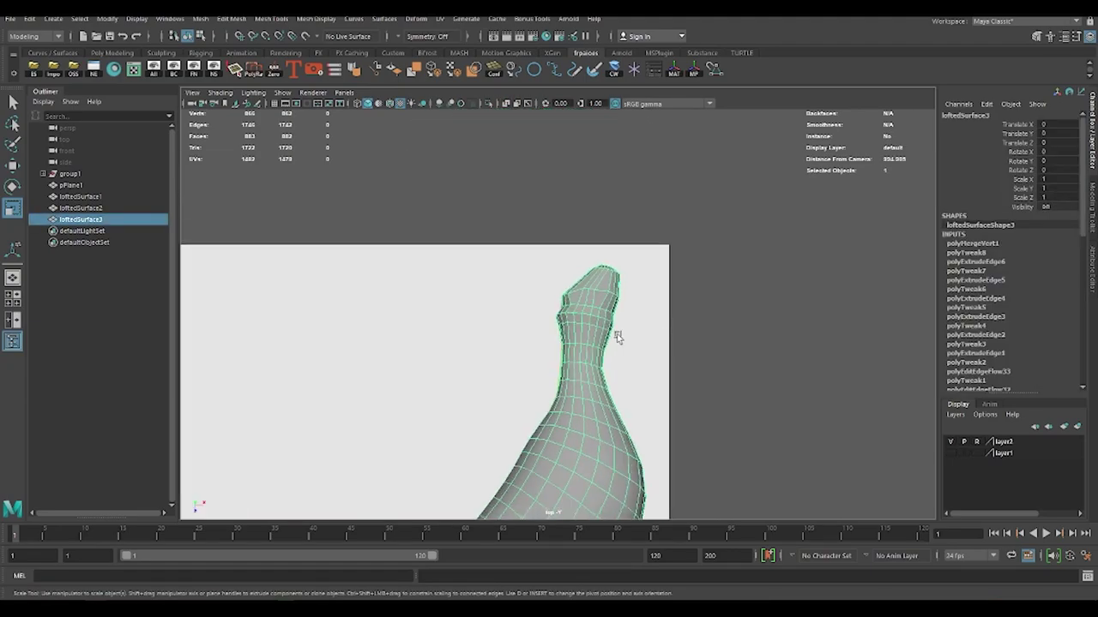
scroll(617, 334, down, 2)
key(w)
click(434, 72)
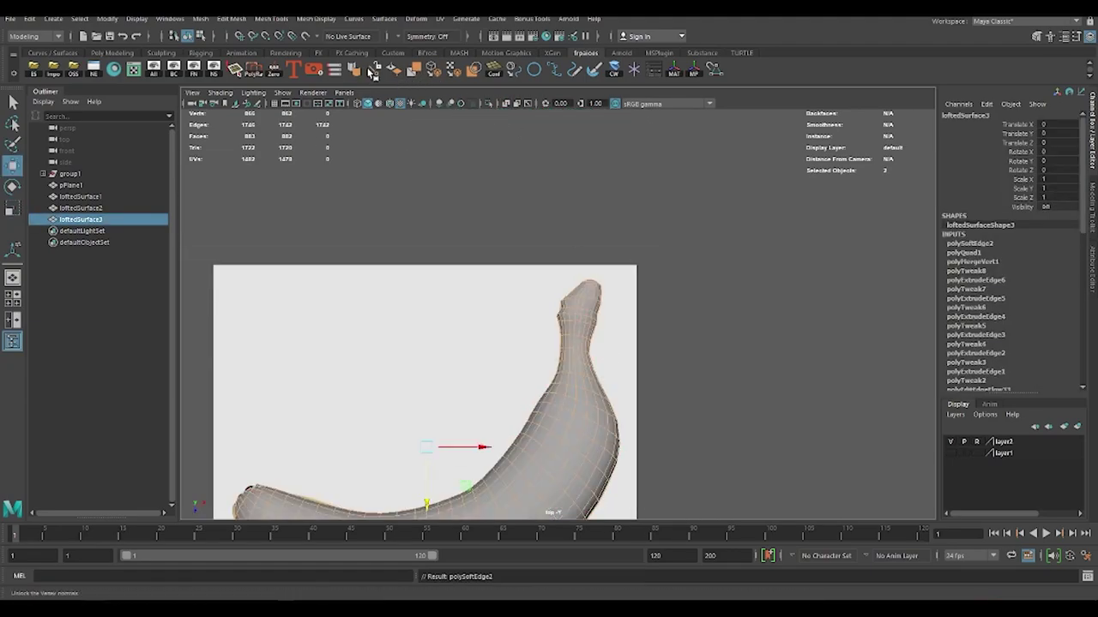
shift+right_drag(588, 294, 600, 480)
scroll(568, 225, up, 3)
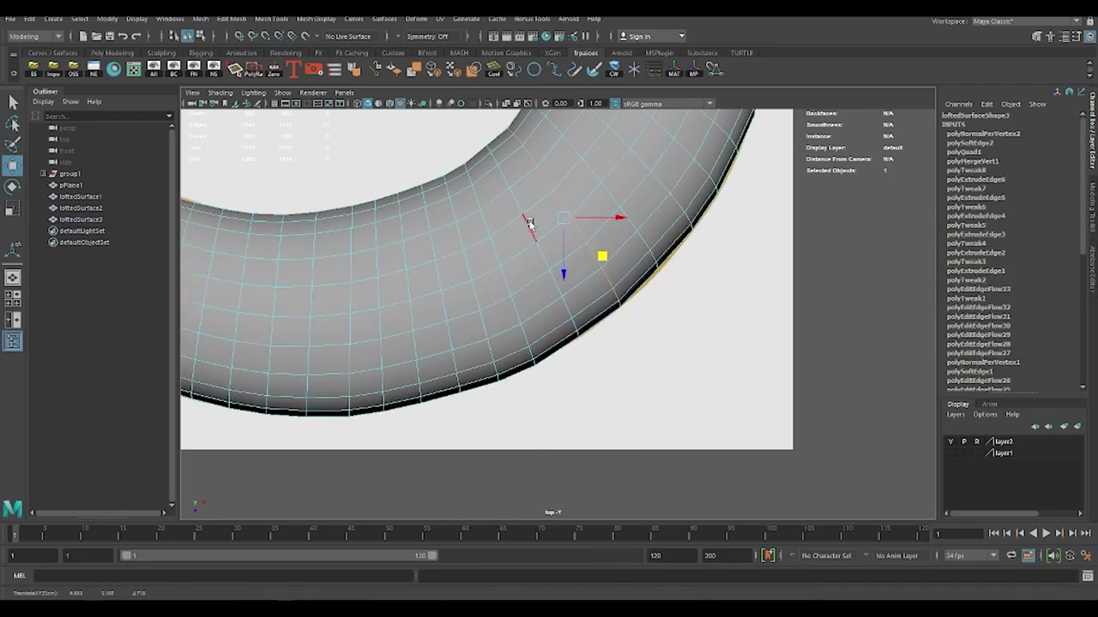
Edit the edge flow on five body loops to relax the bend, up to polyEditEdgeFlow38
shift+right_drag(529, 222, 598, 255)
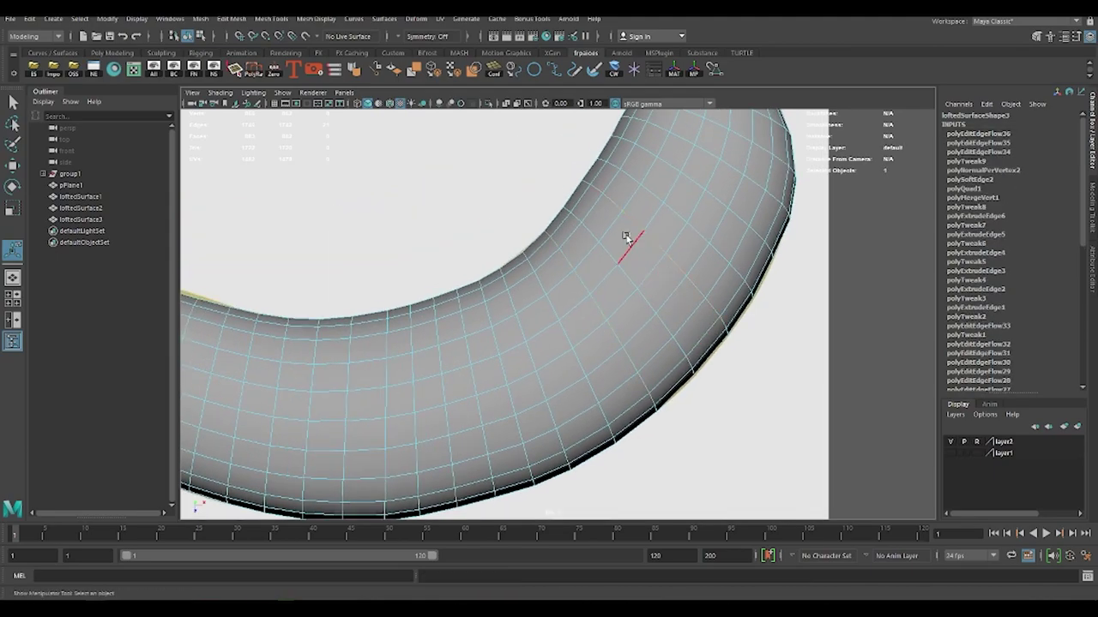
shift+right_drag(625, 237, 613, 254)
scroll(610, 222, down, 3)
mouse_move(632, 232)
alt+mouse_down()
mouse_move(637, 463)
mouse_move(632, 245)
mouse_move(558, 265)
mouse_move(480, 233)
alt+mouse_up()
key(F8)
key(space)
alt+drag(626, 306, 738, 263)
click(738, 263)
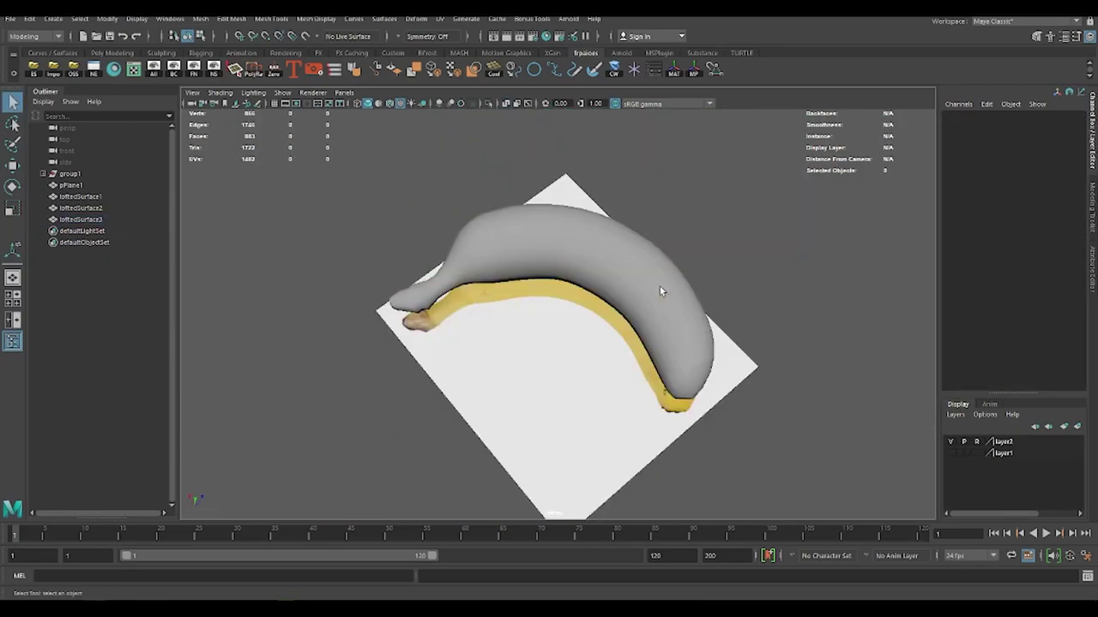
alt+drag(659, 286, 665, 272)
alt+right_drag(665, 272, 729, 349)
Select the banana's far-tip edge ring and merge it to center into a single point
click(696, 252)
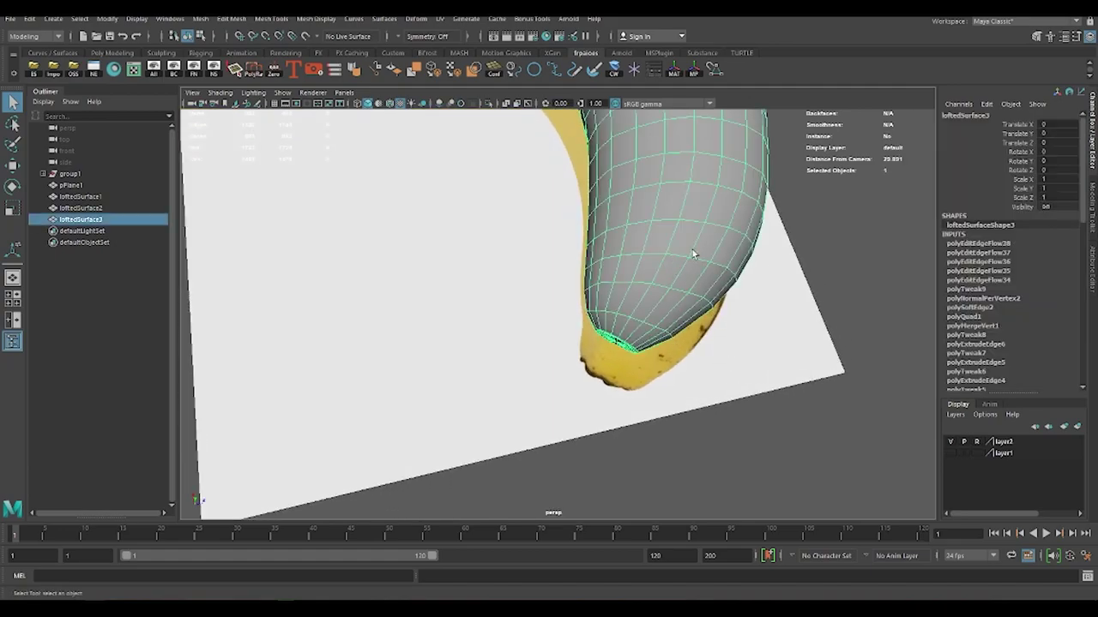
key(F10)
shift+right_click(733, 230)
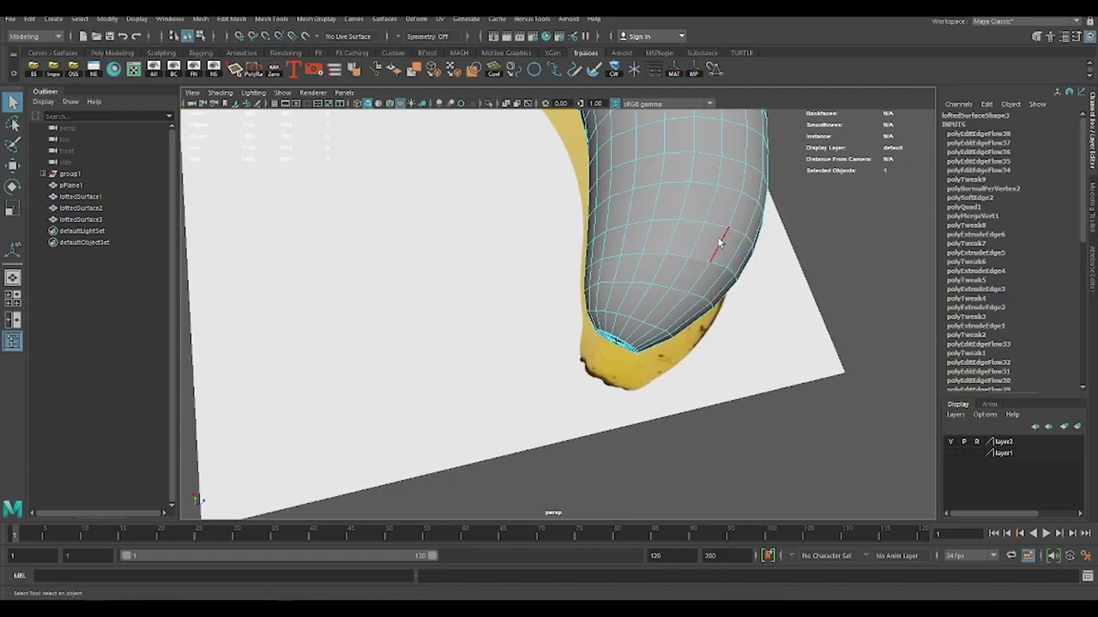
mouse_move(676, 259)
alt+mouse_down()
mouse_move(723, 314)
mouse_move(650, 262)
mouse_move(557, 238)
mouse_move(693, 388)
alt+mouse_up()
key(alt+x)
right_drag(612, 274, 613, 249)
key(alt+x)
key(w)
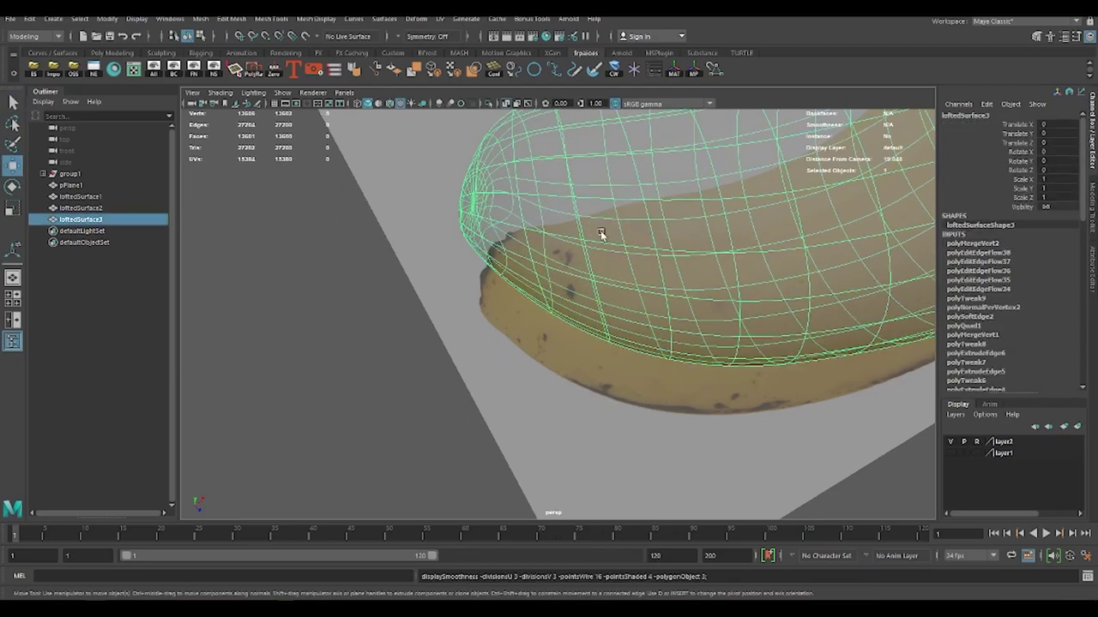
key(3)
alt+drag(604, 247, 686, 283)
key(1)
Soften the edges around the merged banana tip
right_drag(712, 253, 745, 284)
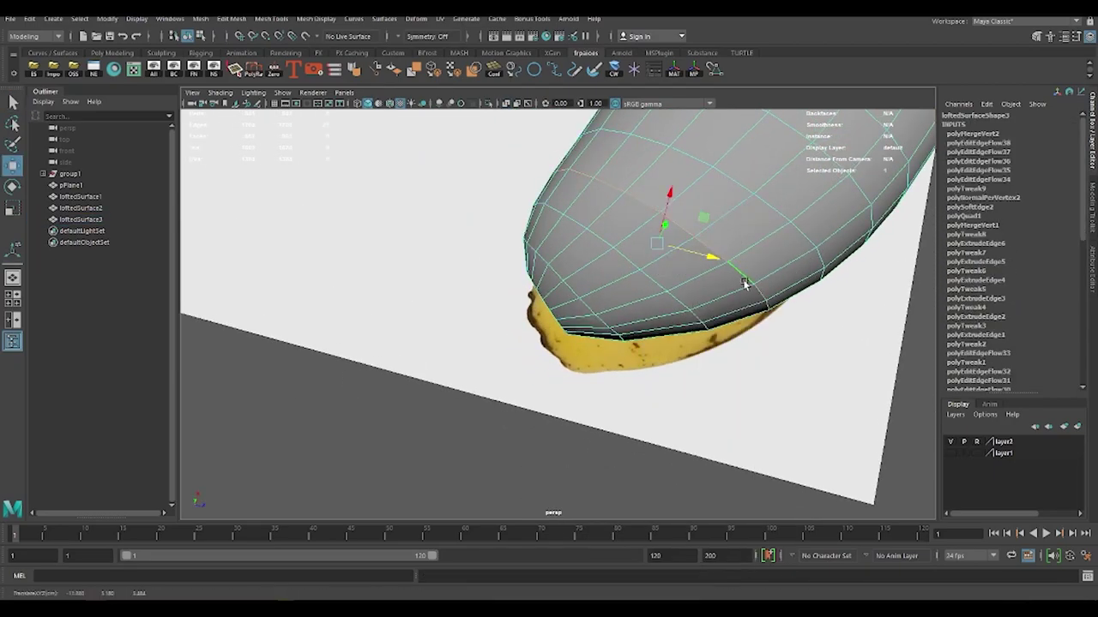
right_drag(758, 230, 772, 322)
key(q)
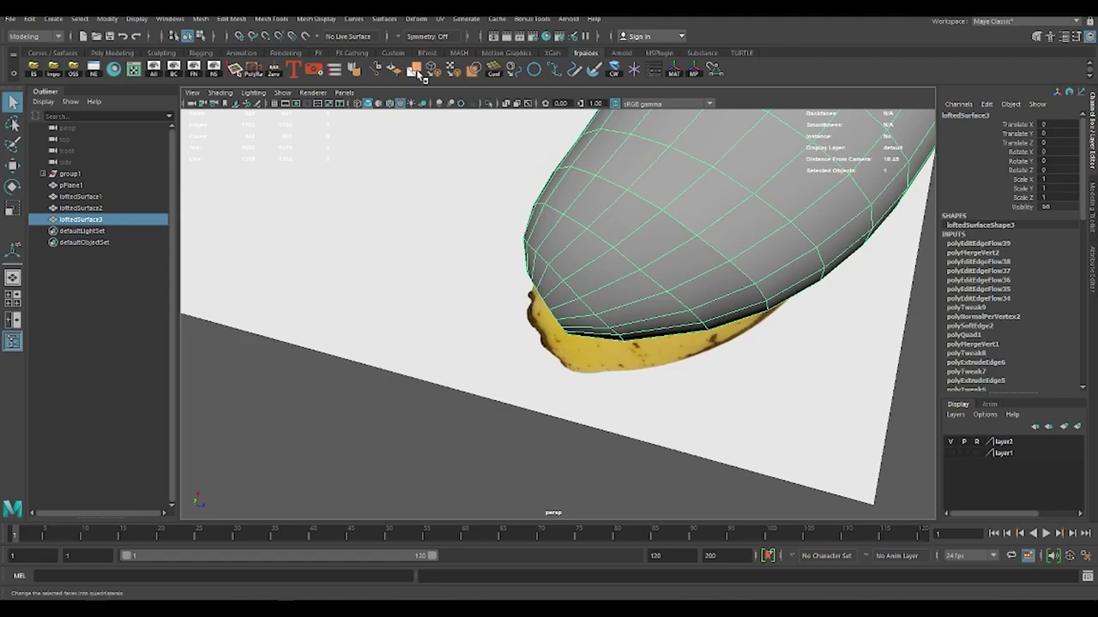
right_drag(632, 219, 632, 257)
key(w)
Smooth the tip surface with the Sculpt Geometry tool and review the whole banana
mouse_move(362, 314)
alt+mouse_down()
mouse_move(654, 338)
mouse_move(561, 245)
alt+mouse_up()
alt+right_drag(561, 245, 645, 334)
click(646, 334)
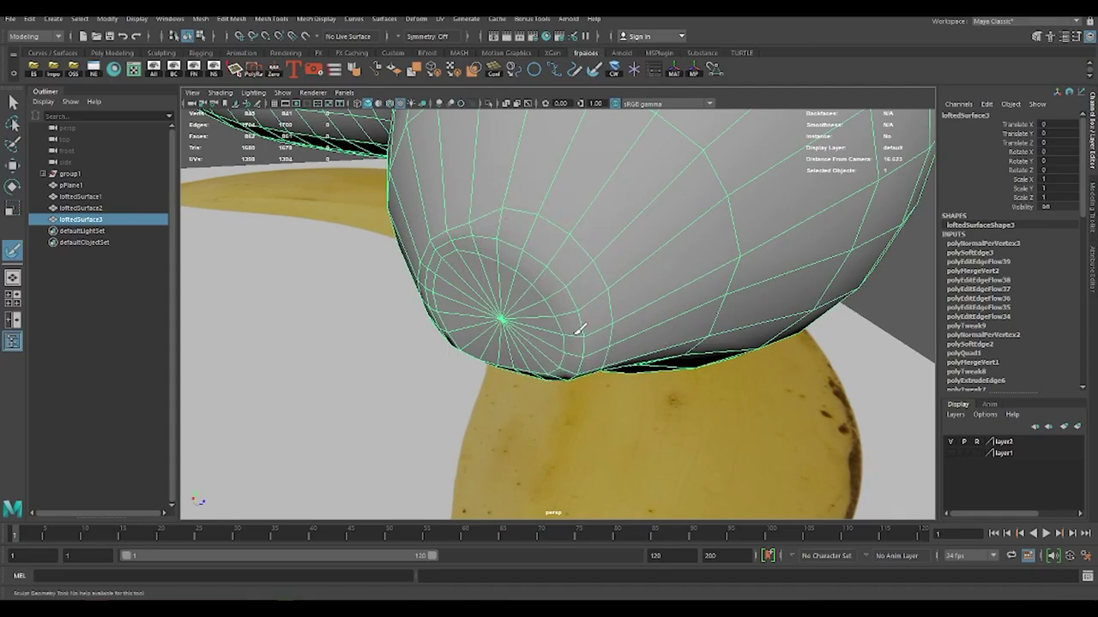
alt+drag(578, 326, 657, 304)
alt+drag(864, 187, 647, 289)
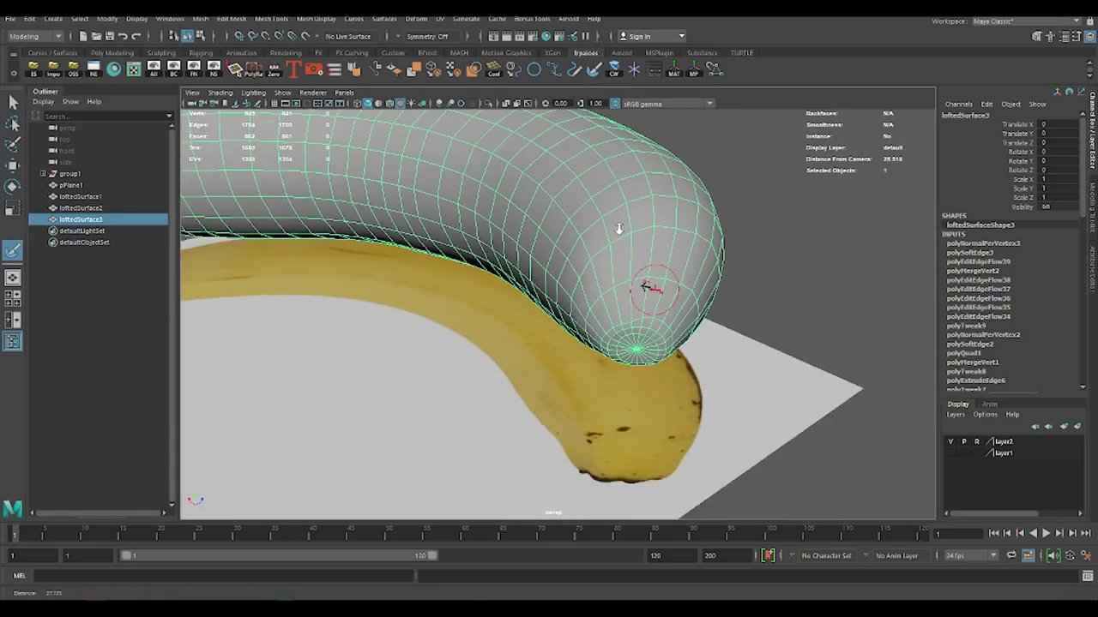
mouse_move(647, 289)
alt+right_down()
mouse_move(576, 336)
mouse_move(473, 262)
alt+right_up()
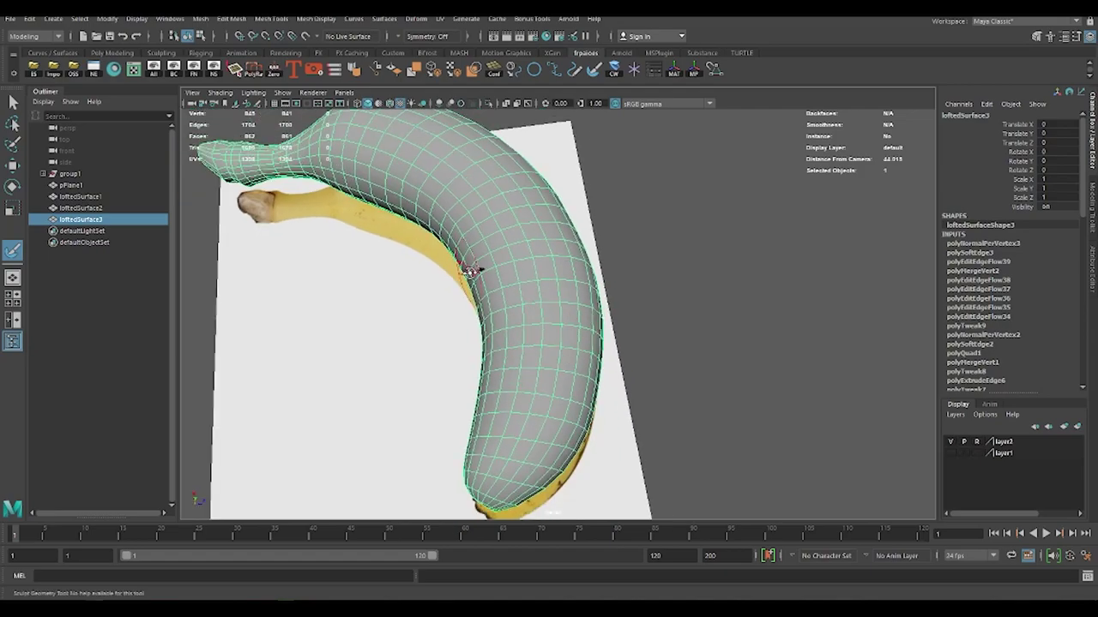
mouse_move(473, 262)
alt+mouse_down()
mouse_move(503, 248)
mouse_move(692, 257)
alt+mouse_up()
key(w)
click(798, 216)
mouse_move(798, 215)
alt+mouse_down()
mouse_move(629, 176)
mouse_move(456, 189)
mouse_move(551, 302)
alt+mouse_up()
mouse_move(551, 302)
alt+right_down()
mouse_move(718, 365)
mouse_move(836, 385)
alt+right_up()
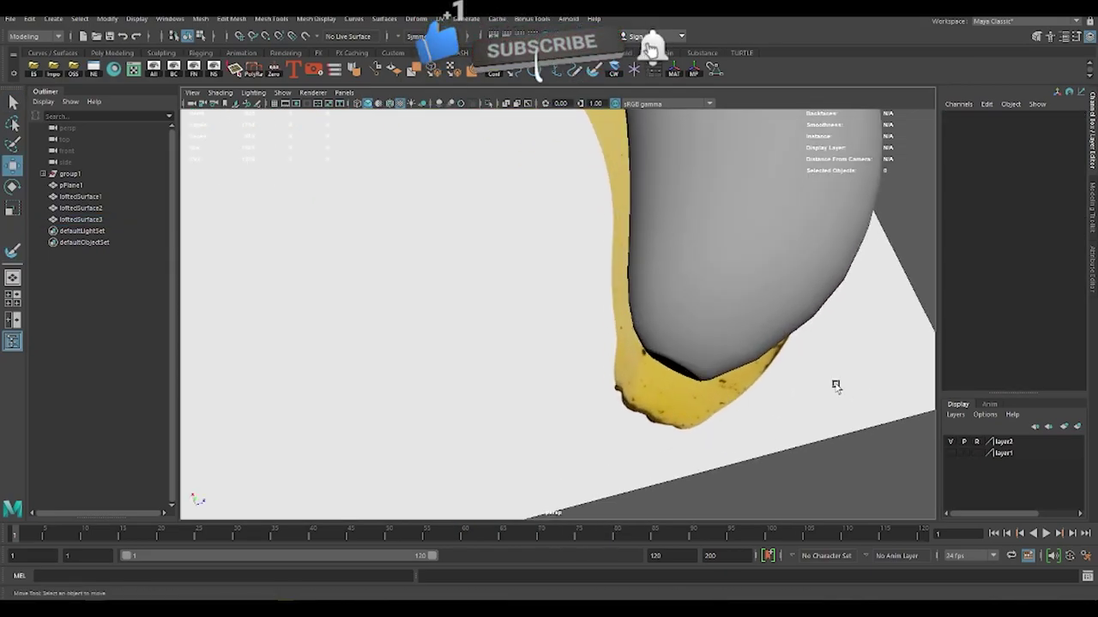
Insert an edge loop and slide the lengthwise loop to a new position on the side
alt+drag(836, 385, 801, 289)
click(801, 289)
alt+right_drag(801, 289, 559, 235)
click(560, 235)
mouse_move(559, 236)
alt+mouse_down()
mouse_move(683, 296)
mouse_move(632, 366)
alt+mouse_up()
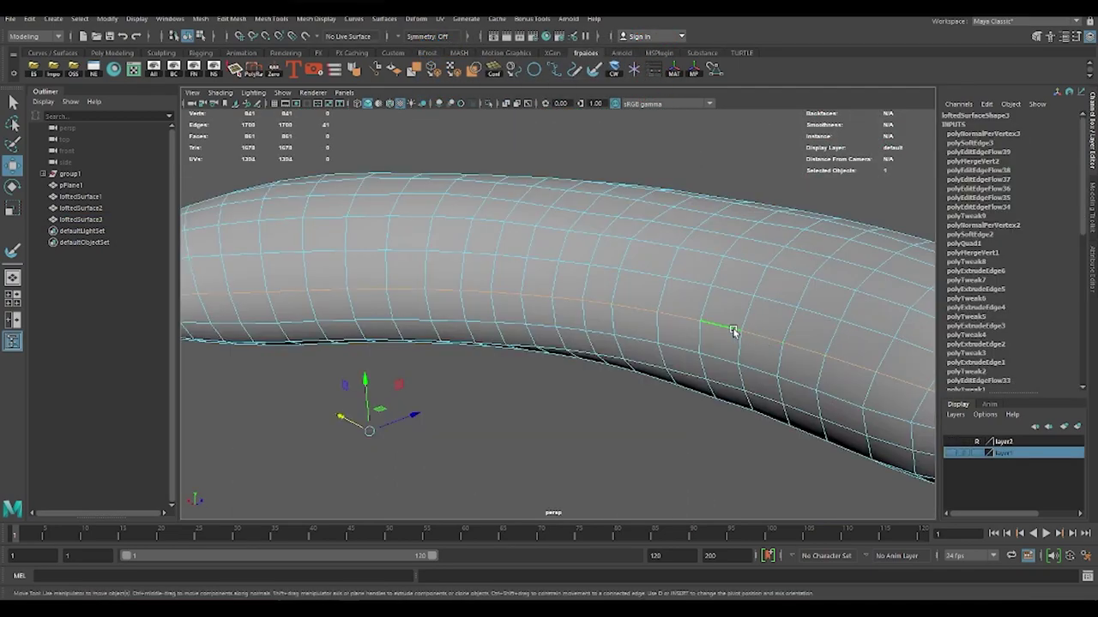
shift+right_drag(733, 331, 728, 429)
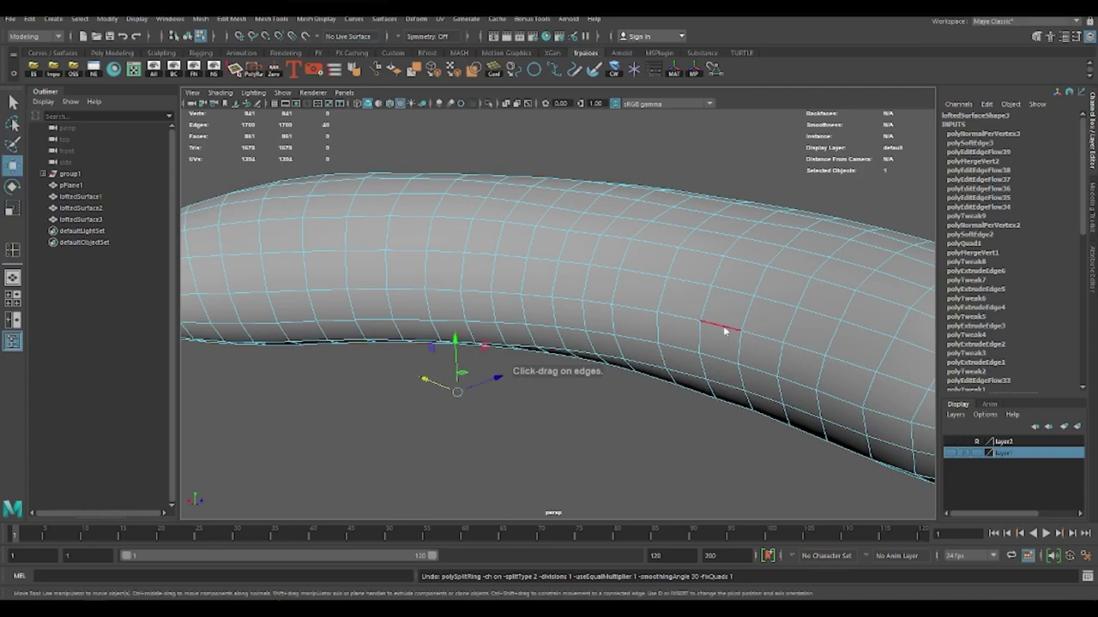
shift+right_drag(724, 337, 725, 356)
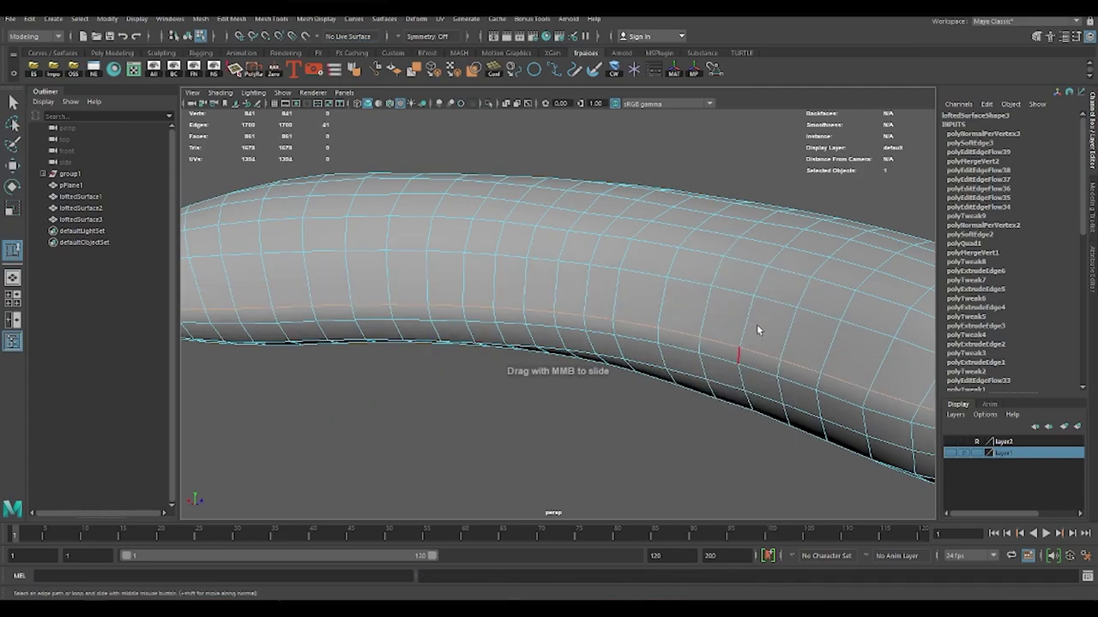
mouse_move(724, 386)
middle_down()
mouse_move(746, 369)
mouse_move(781, 368)
middle_up()
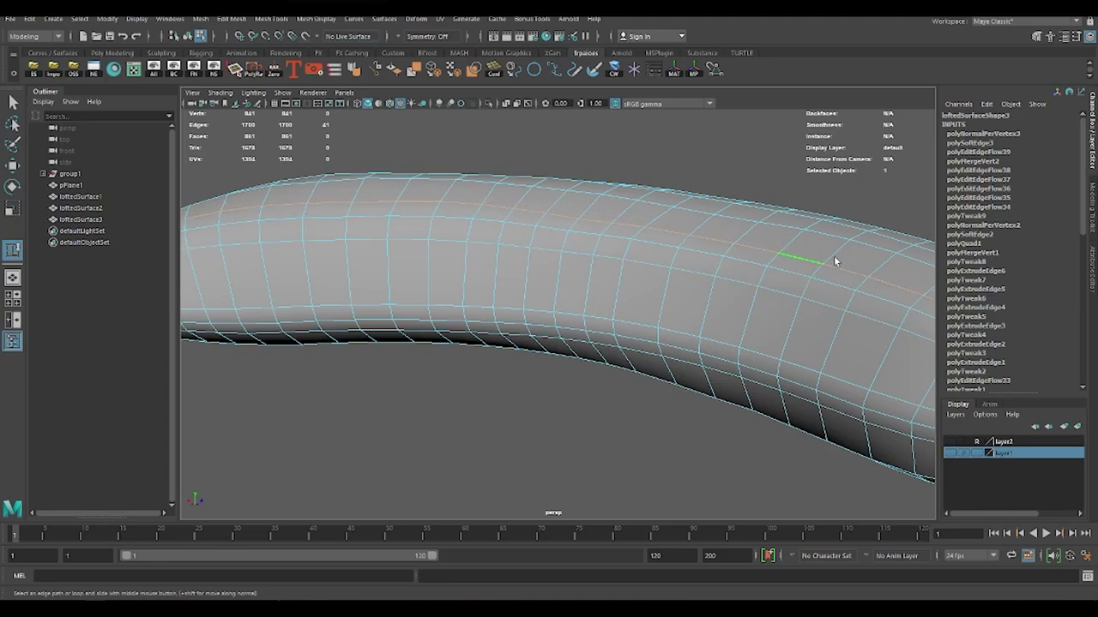
Isolate the banana mesh with Ctrl+1 and view it from the side
key(w)
scroll(735, 240, up, 3)
mouse_move(738, 248)
alt+mouse_down()
mouse_move(790, 346)
mouse_move(723, 348)
mouse_move(728, 361)
mouse_move(856, 342)
mouse_move(898, 428)
alt+mouse_up()
right_drag(661, 301, 661, 457)
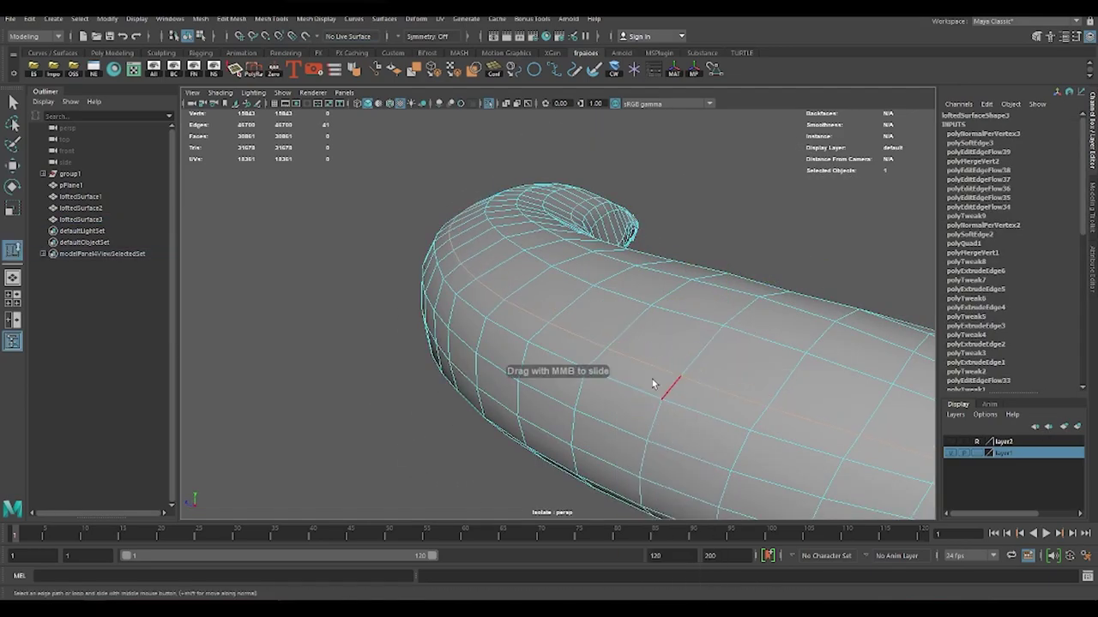
alt+drag(646, 415, 718, 418)
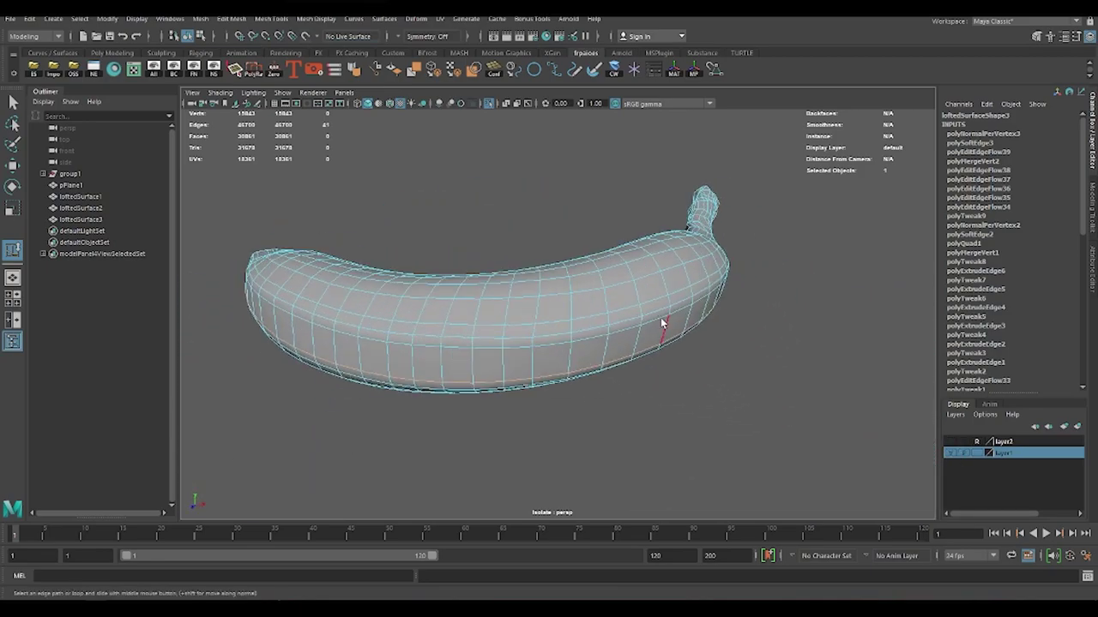
Orbit around the finished yellow banana to inspect the model
mouse_move(568, 374)
alt+mouse_down()
mouse_move(642, 380)
mouse_move(818, 274)
mouse_move(754, 277)
mouse_move(723, 309)
mouse_move(626, 343)
mouse_move(534, 318)
mouse_move(417, 250)
mouse_move(371, 297)
alt+mouse_up()
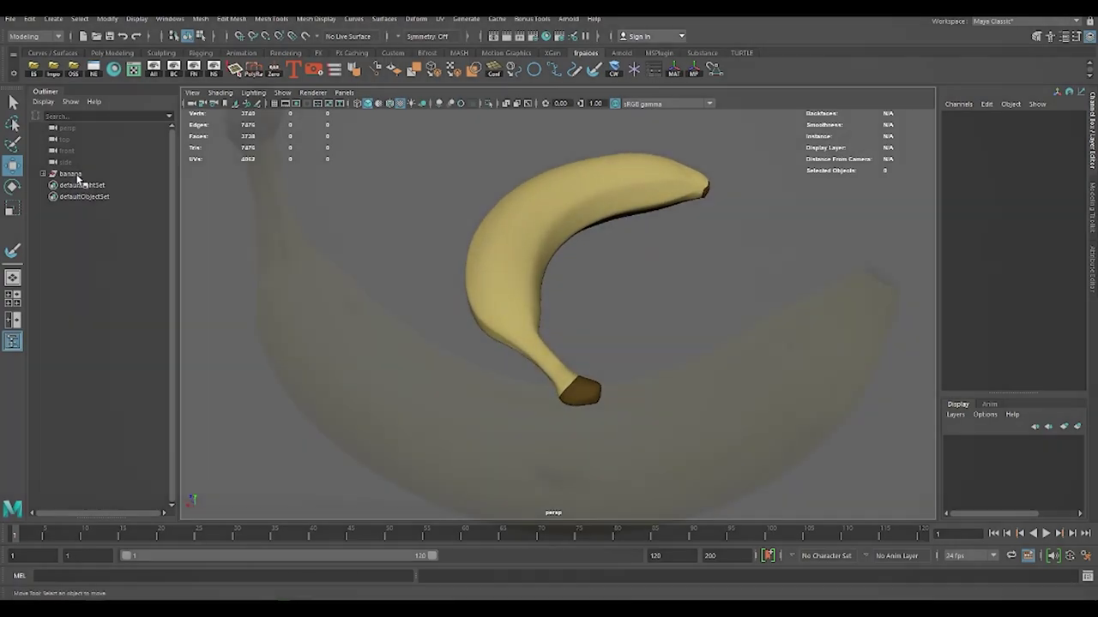